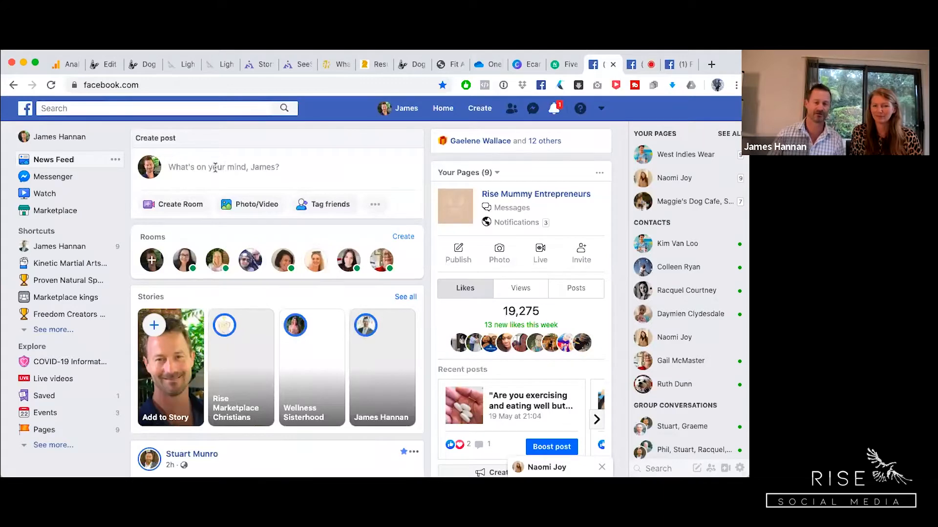
# Step: Show all the options for a new post, including Live Video, and close the composer without posting
pyautogui.click(215, 168)
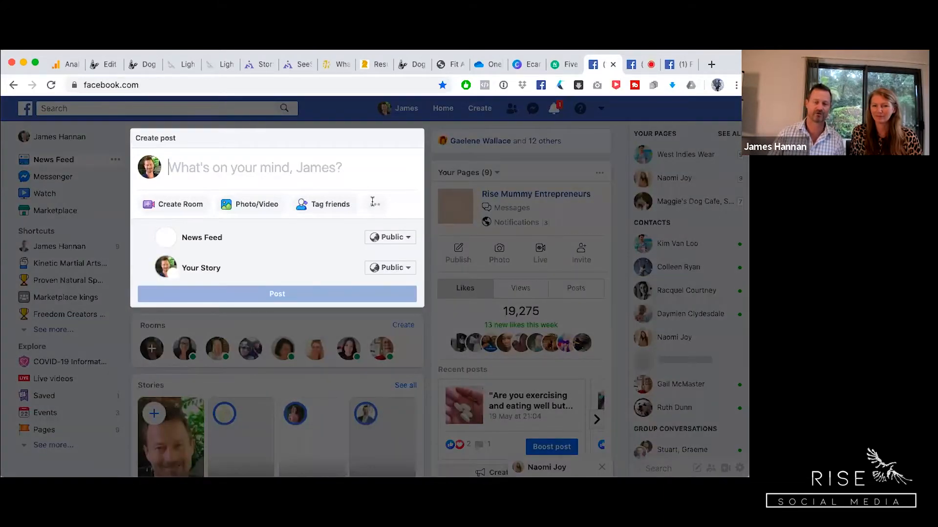
pyautogui.click(374, 204)
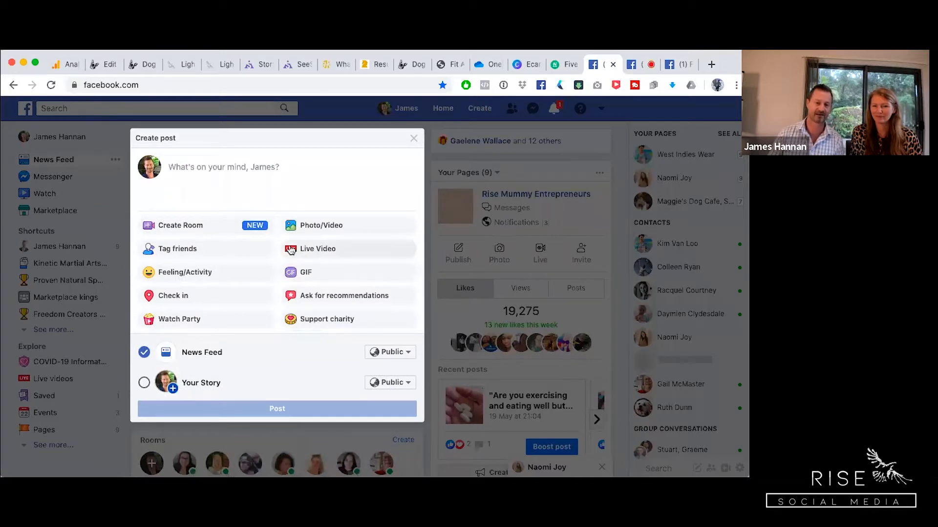
pyautogui.click(414, 141)
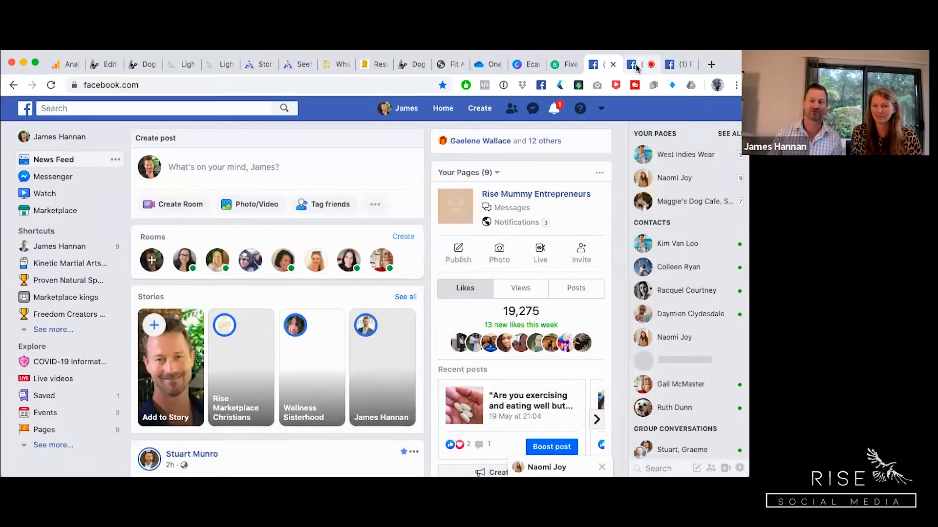
# Step: Switch to the open Facebook Live producer page, start scheduling a live video and open the date choices
pyautogui.click(636, 68)
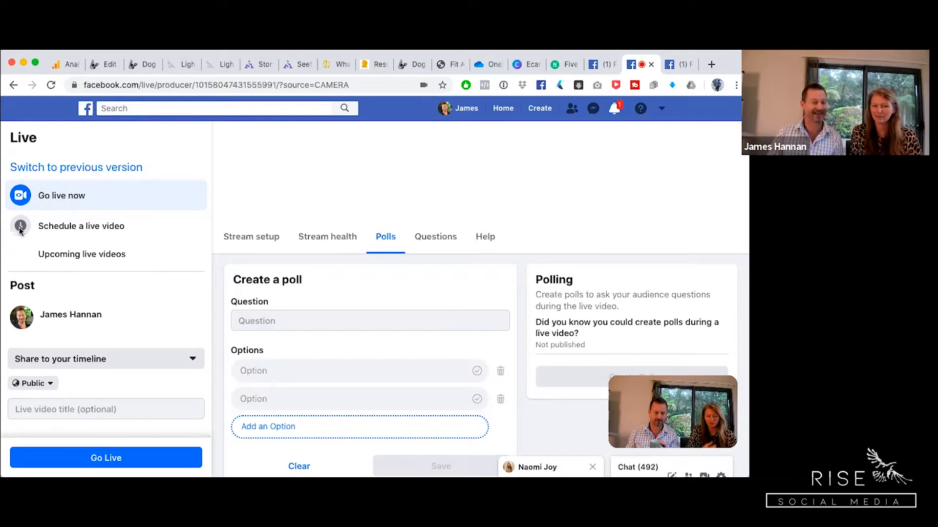
pyautogui.click(84, 227)
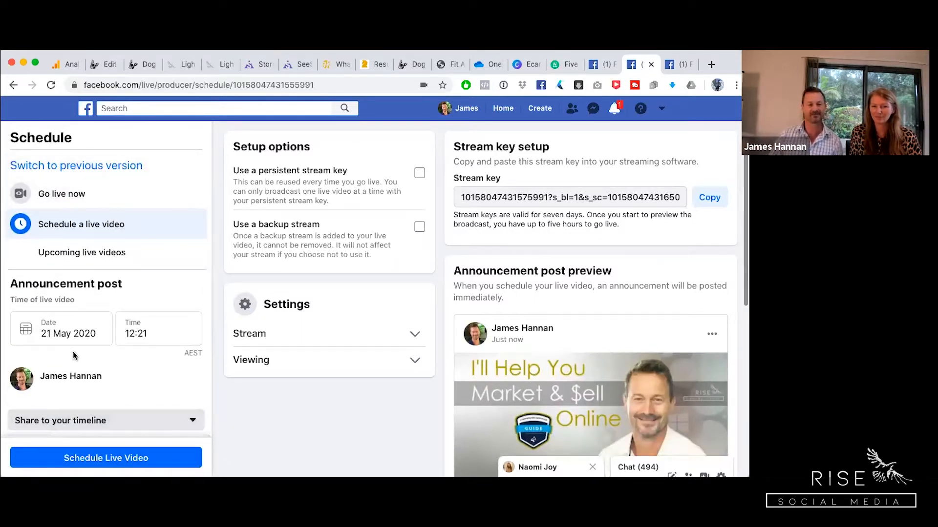
pyautogui.click(45, 333)
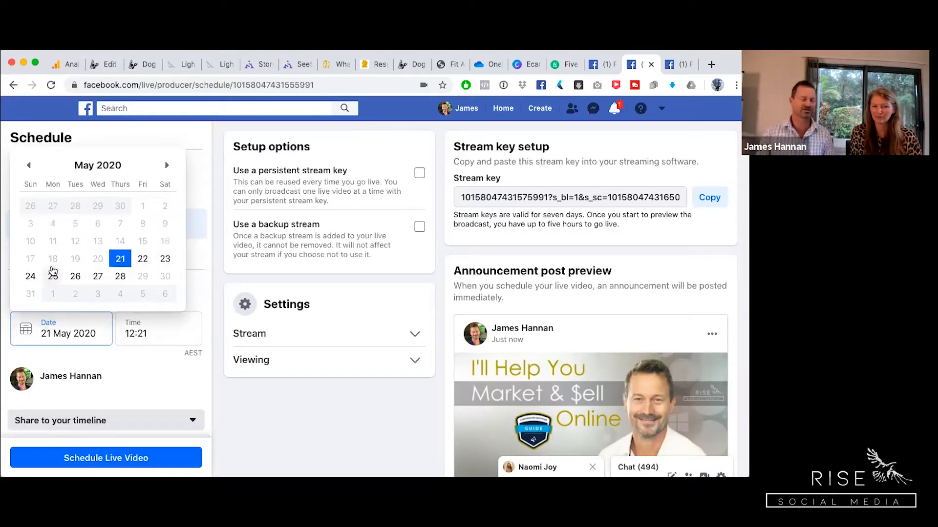
# Step: Set the time of the scheduled live video to 14:00
pyautogui.click(129, 333)
pyautogui.scroll(-1, 129, 334)
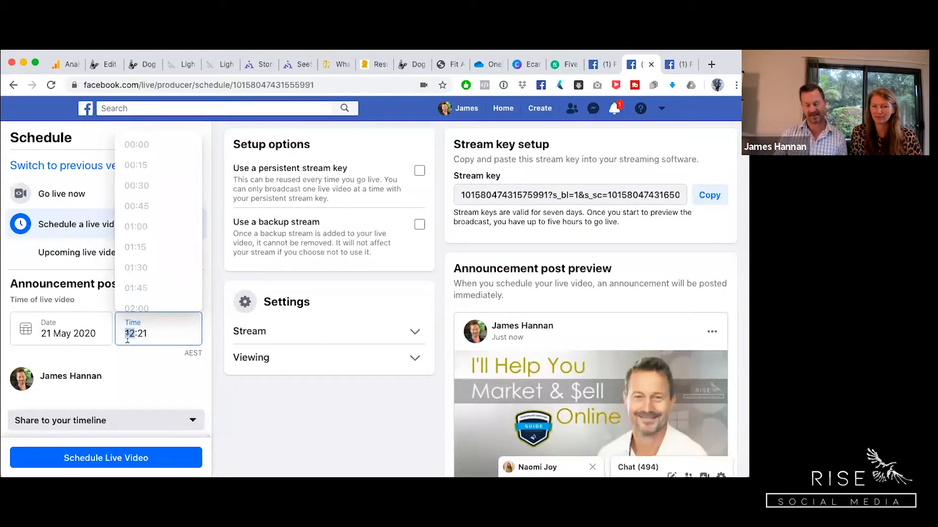
pyautogui.write('14')
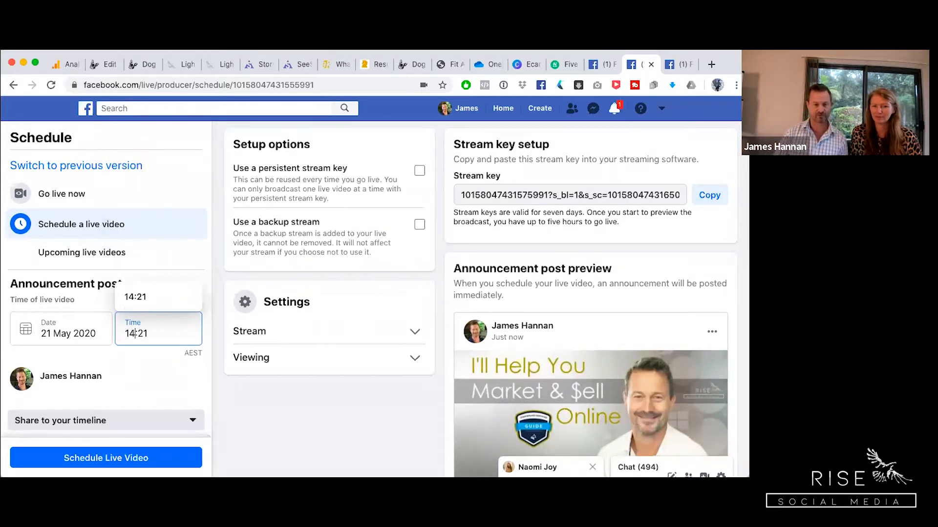
pyautogui.click(142, 335)
pyautogui.write('0')
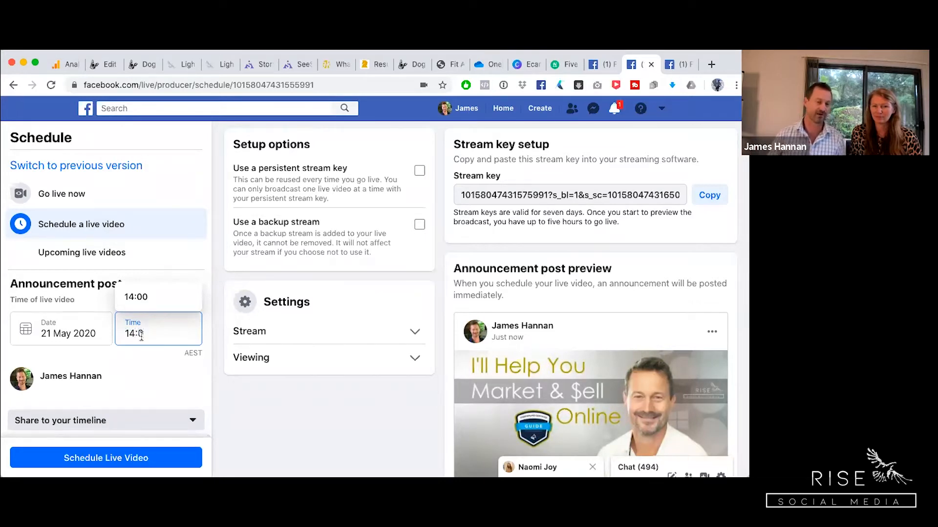
pyautogui.write('0')
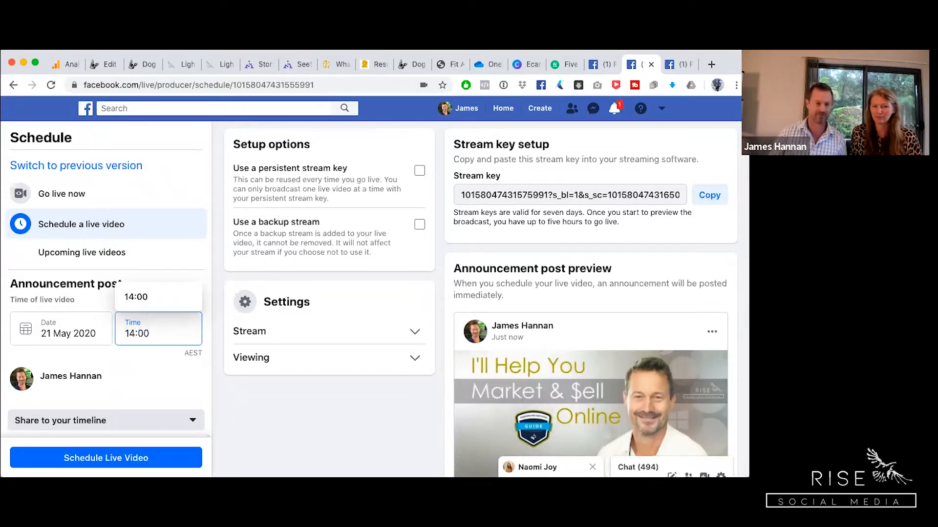
# Step: Examine the sharing destinations offered for the live video's announcement post, leaving the selection as it is
pyautogui.scroll(-2, 98, 365)
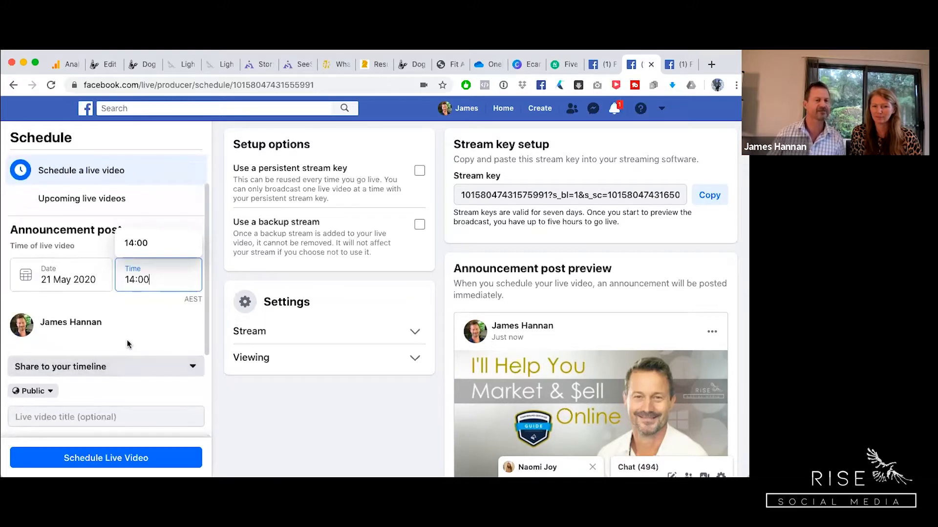
pyautogui.scroll(-1, 109, 331)
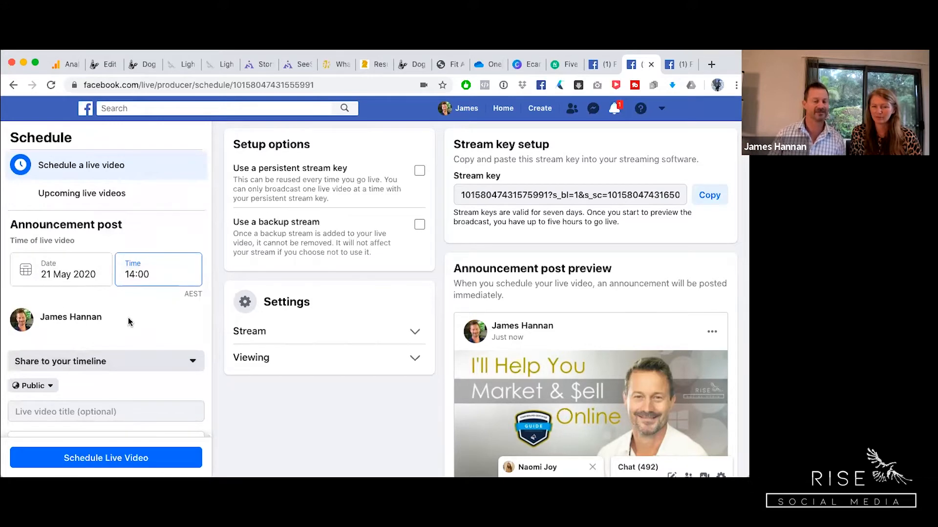
pyautogui.scroll(-1, 128, 317)
pyautogui.scroll(-1, 128, 318)
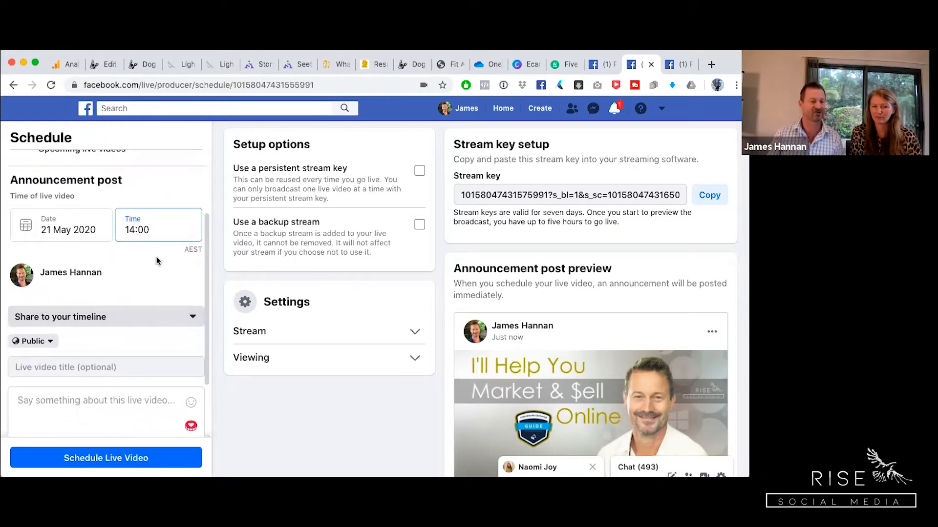
pyautogui.scroll(-2, 137, 301)
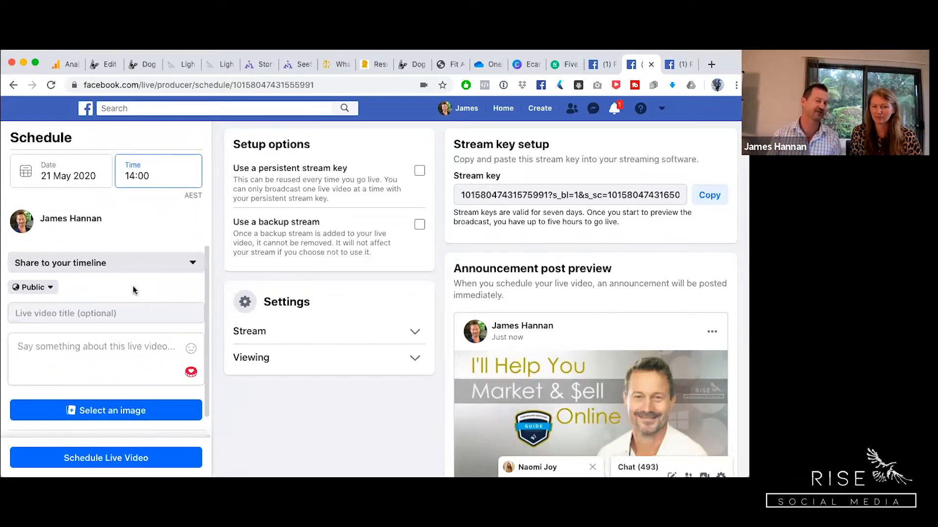
pyautogui.click(193, 263)
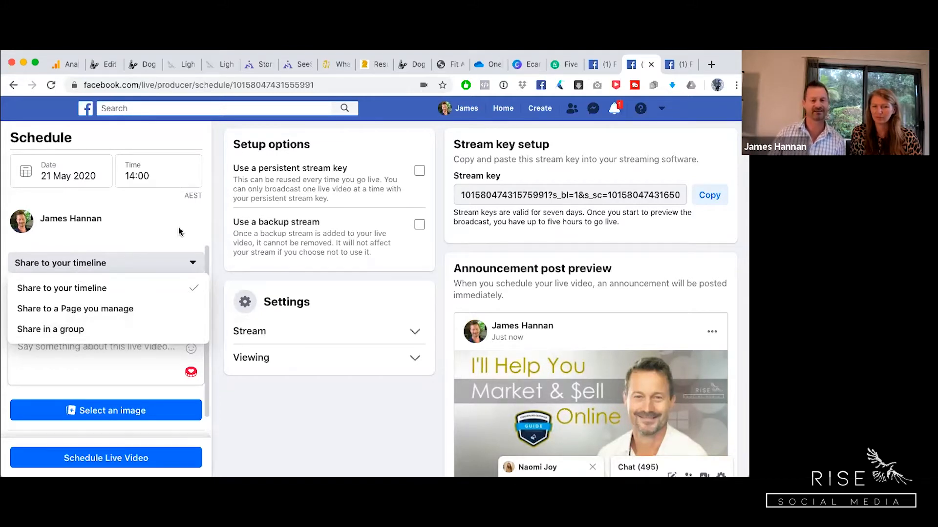
pyautogui.click(188, 262)
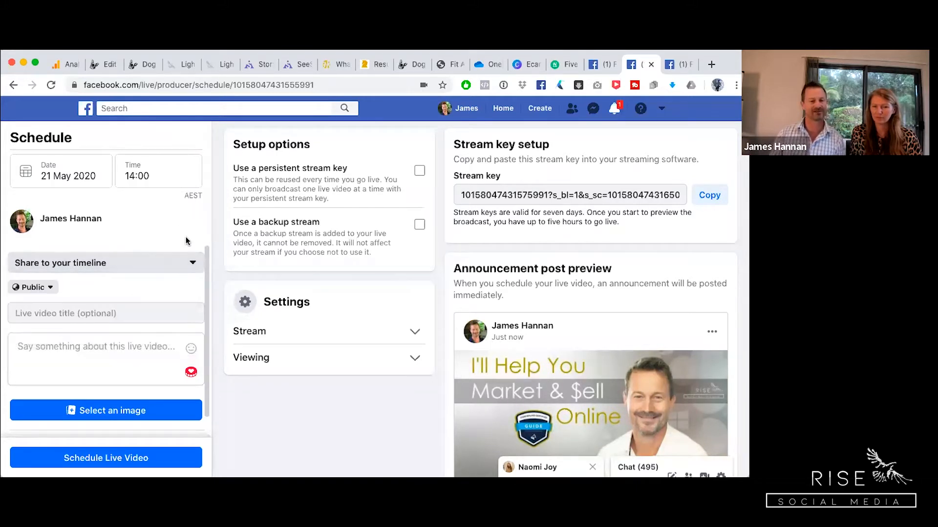
# Step: Paste the prepared post text starting "If You're Struggling With What To Post On Facebook Then It's Costing You Sales" into the live video's description
pyautogui.click(99, 314)
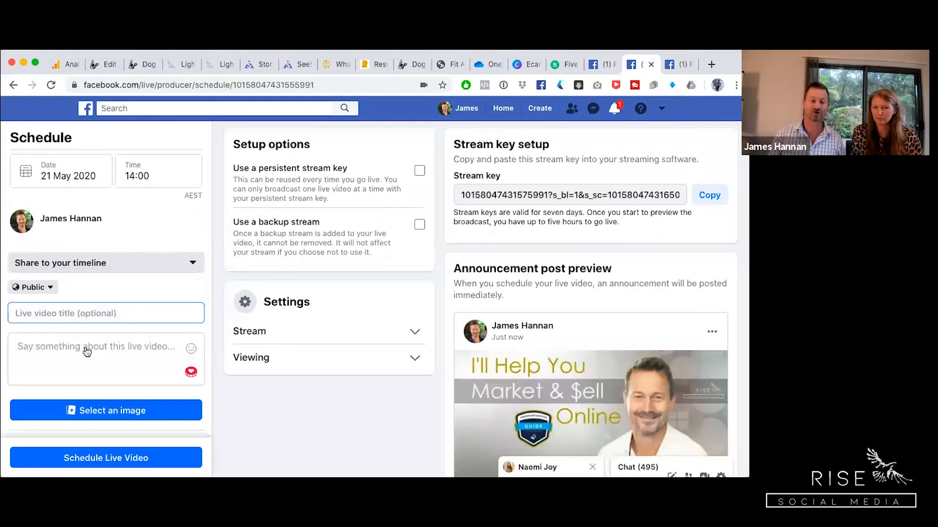
pyautogui.press('super+Tab')
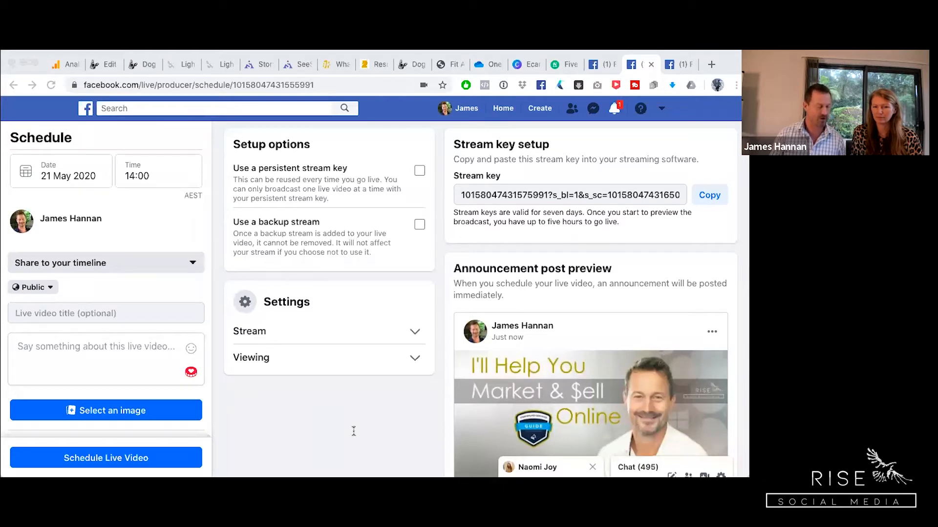
pyautogui.click(345, 413)
pyautogui.click(65, 357)
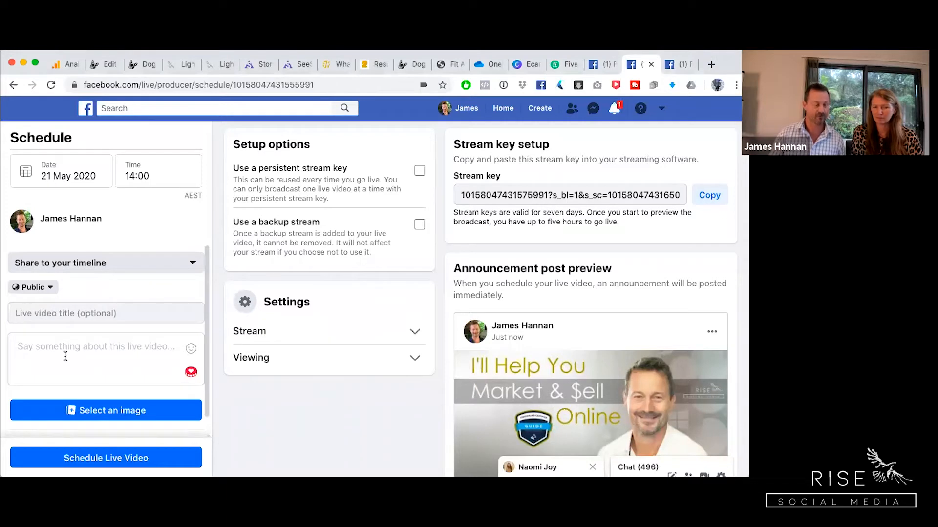
pyautogui.press('super+v')
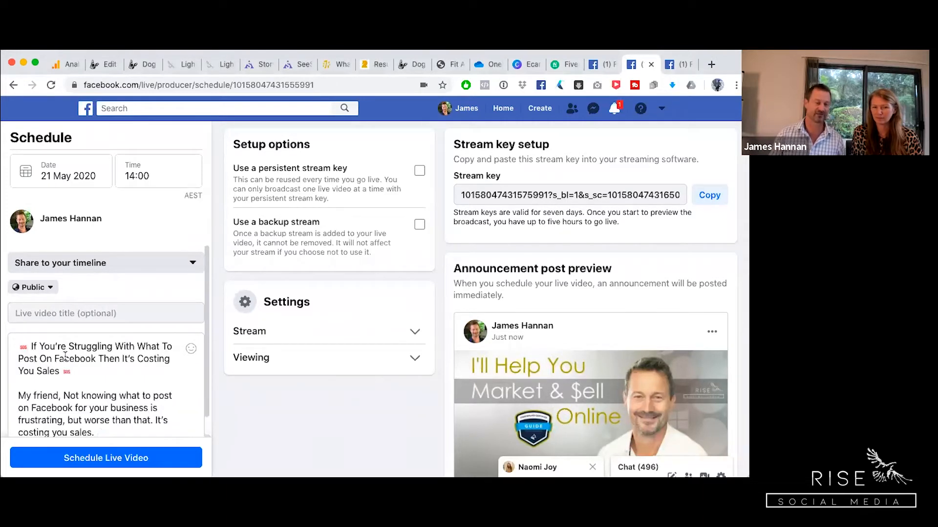
# Step: Begin the live video title with an SOS emoji
pyautogui.click(55, 314)
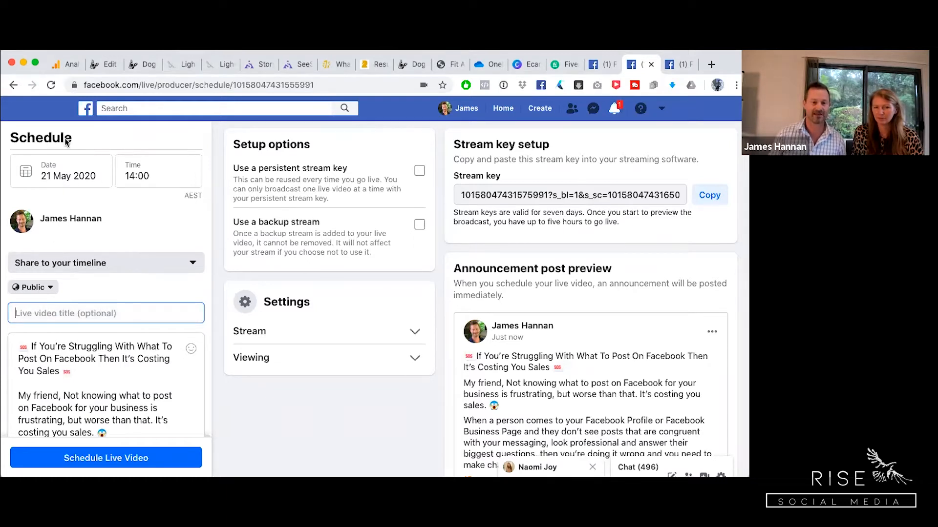
pyautogui.write('🆘')
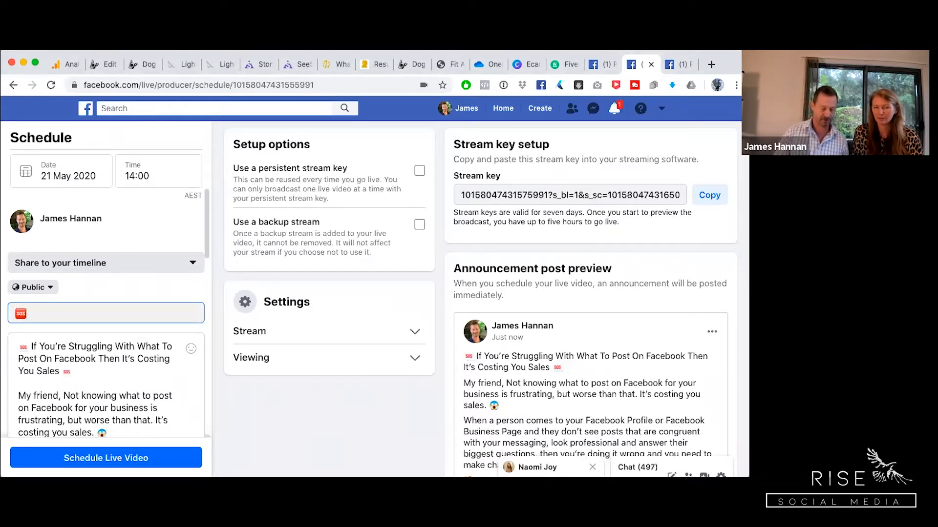
pyautogui.write('Stop ')
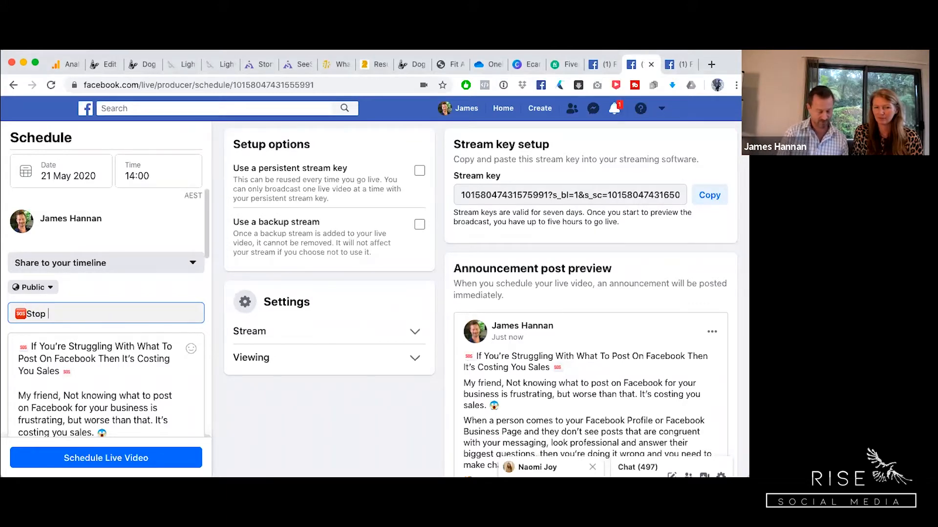
pyautogui.write('Feeling')
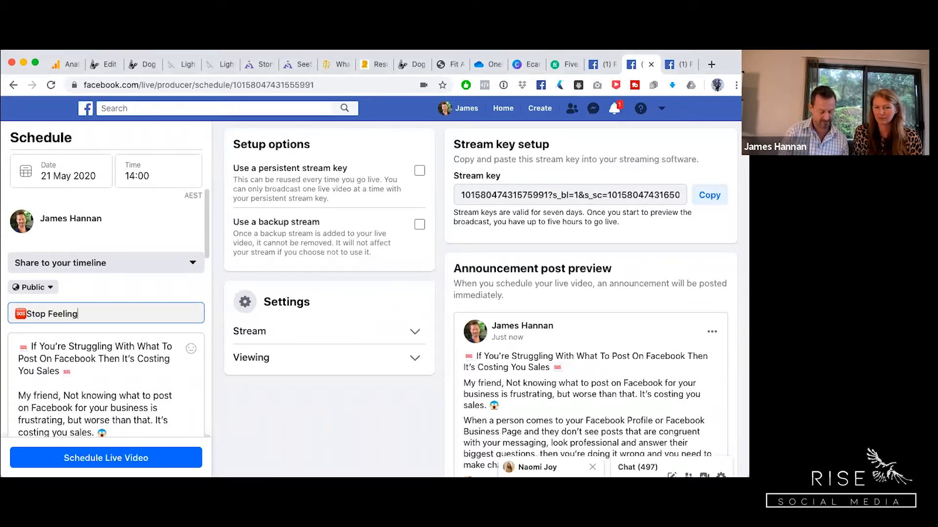
pyautogui.write(' Overwhelmed B')
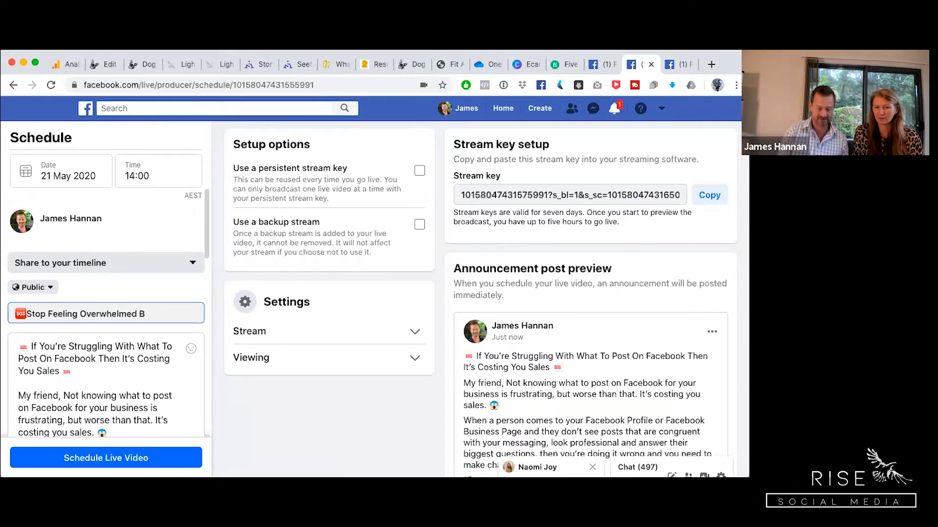
pyautogui.press('BackSpace')
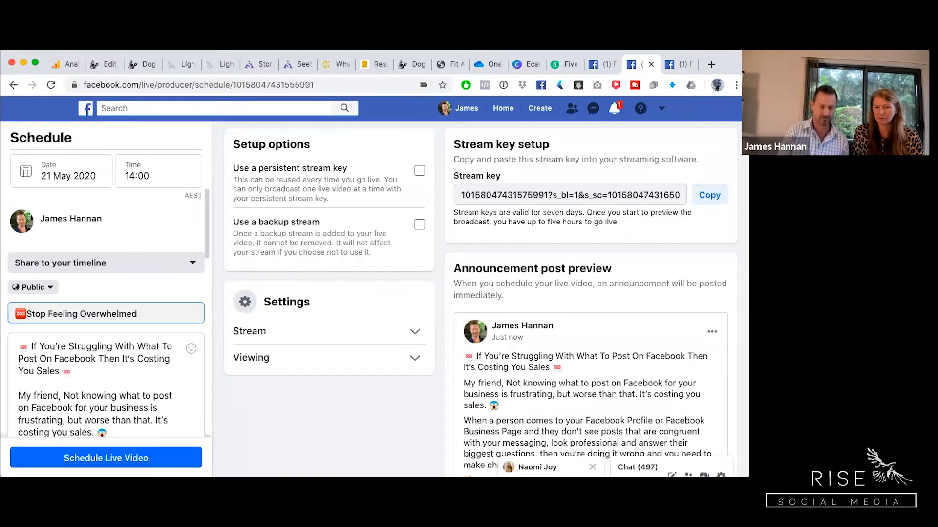
pyautogui.press('BackSpace')
pyautogui.press('BackSpace')
pyautogui.press('BackSpace')
pyautogui.press('BackSpace')
pyautogui.press('BackSpace')
pyautogui.press('BackSpace')
pyautogui.press('BackSpace')
pyautogui.press('BackSpace')
pyautogui.press('BackSpace')
pyautogui.press('BackSpace')
pyautogui.press('BackSpace')
pyautogui.press('BackSpace')
pyautogui.press('BackSpace')
pyautogui.press('BackSpace')
pyautogui.press('BackSpace')
pyautogui.press('BackSpace')
pyautogui.press('BackSpace')
pyautogui.press('BackSpace')
pyautogui.press('BackSpace')
pyautogui.press('BackSpace')
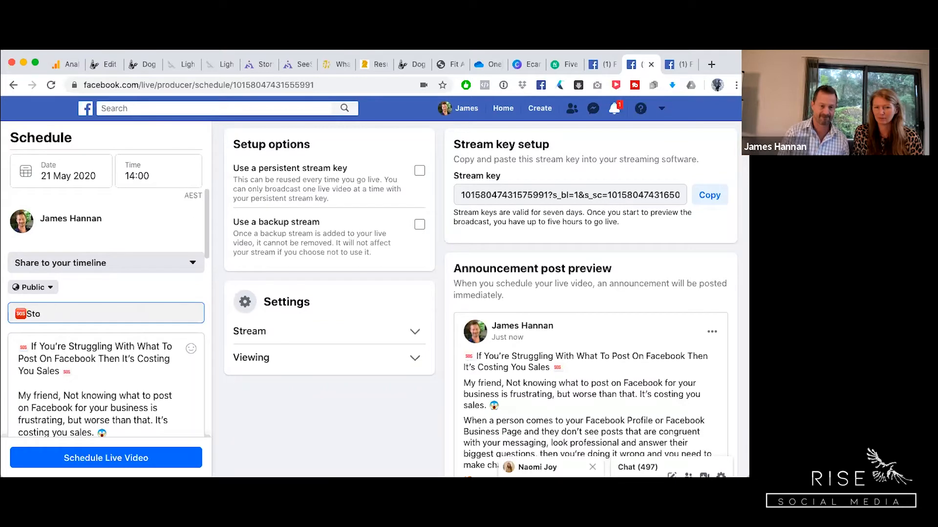
# Step: Complete the live video title after the emoji with "Not Knowing What To Post On Facebook Is Costing You Money!" and a closing SOS emoji
pyautogui.write('Not Knowing Wjhat T')
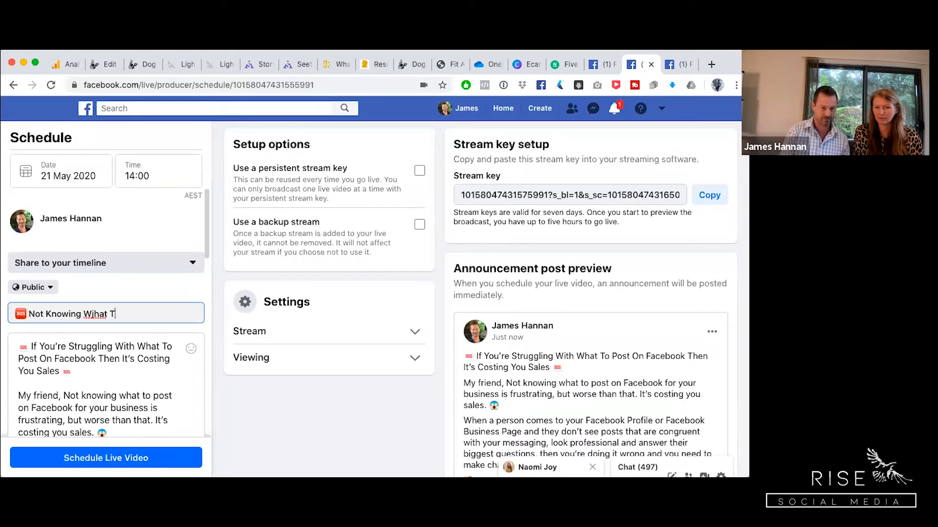
pyautogui.press('BackSpace')
pyautogui.write('at To Post O')
pyautogui.press('BackSpace')
pyautogui.write('On Fac')
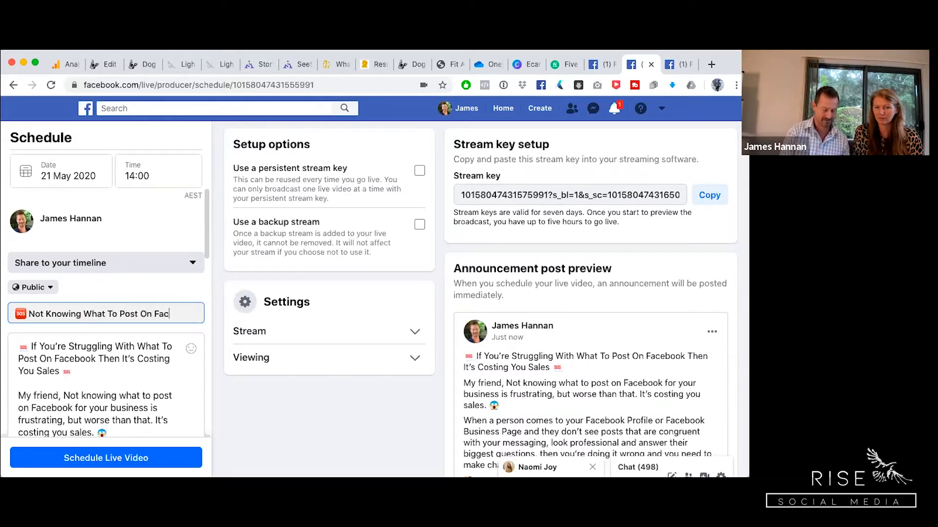
pyautogui.write('ebook Is Co')
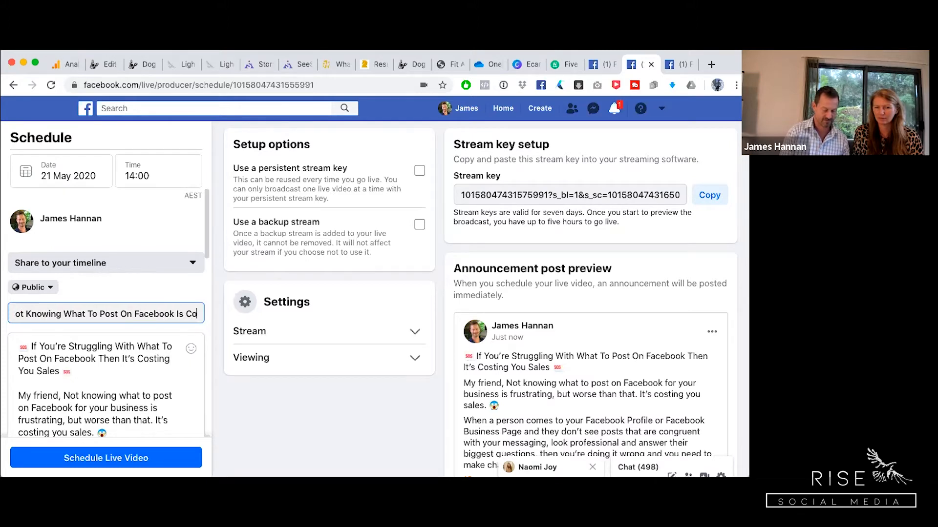
pyautogui.write('sting You Money')
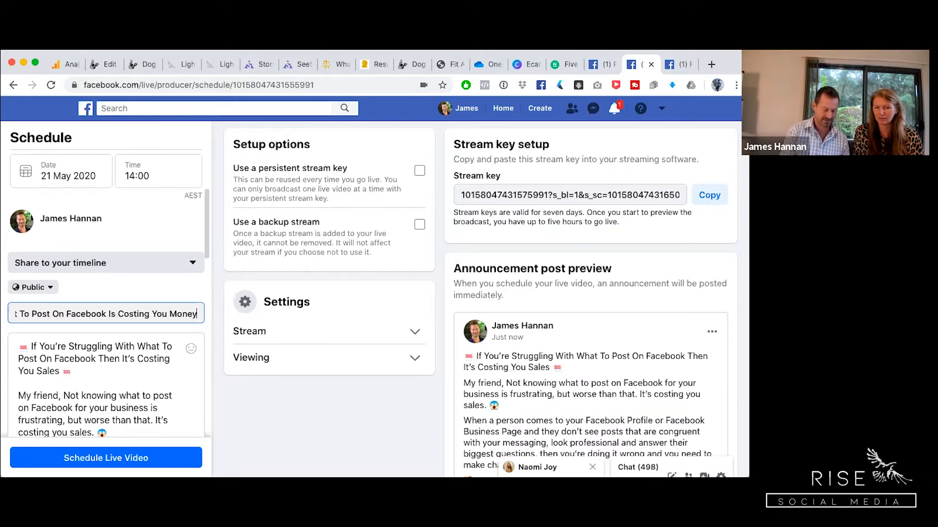
pyautogui.write('!')
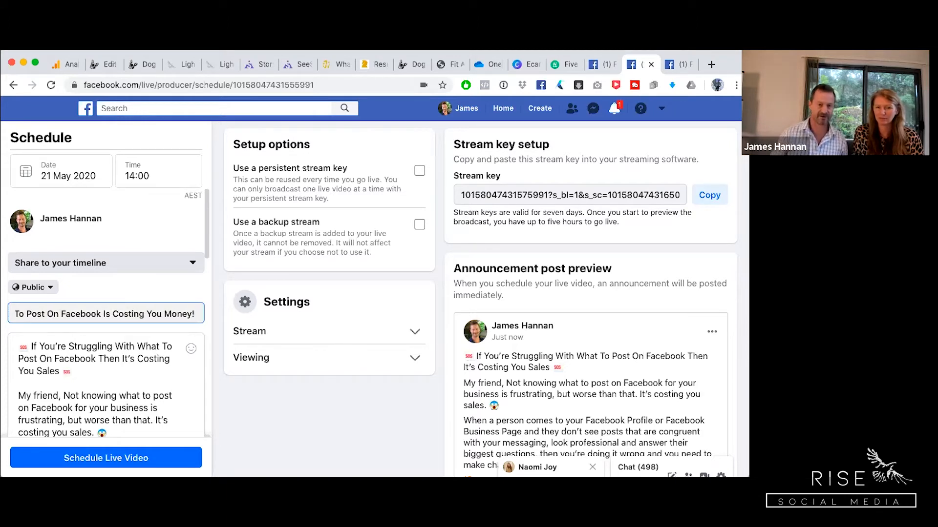
# Step: Highlight the opening headline of the live video's description, including its SOS emojis
pyautogui.scroll(-1, 121, 265)
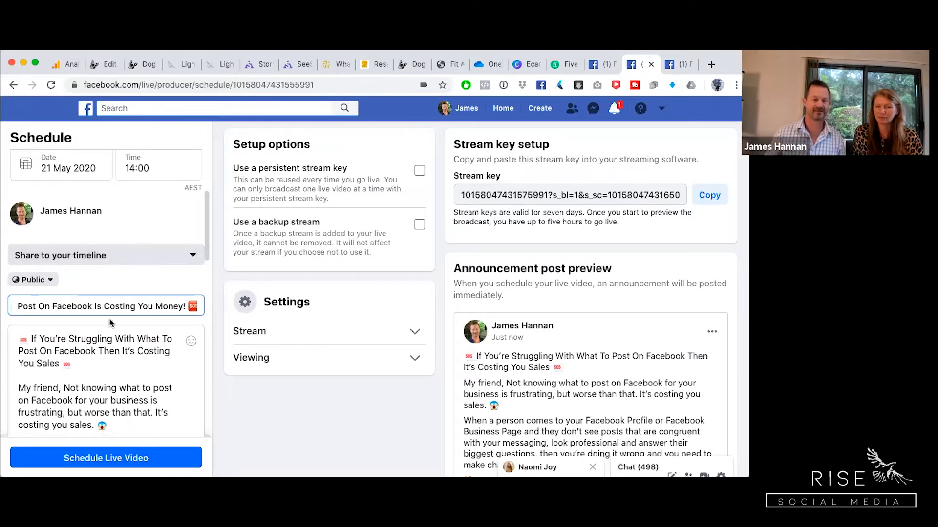
pyautogui.click(91, 363)
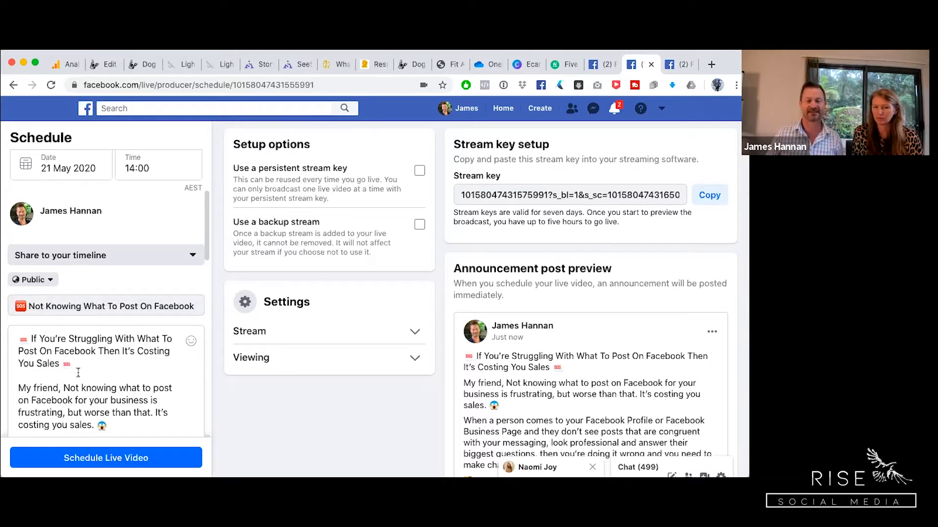
pyautogui.moveTo(74, 365); pyautogui.dragTo(19, 339)
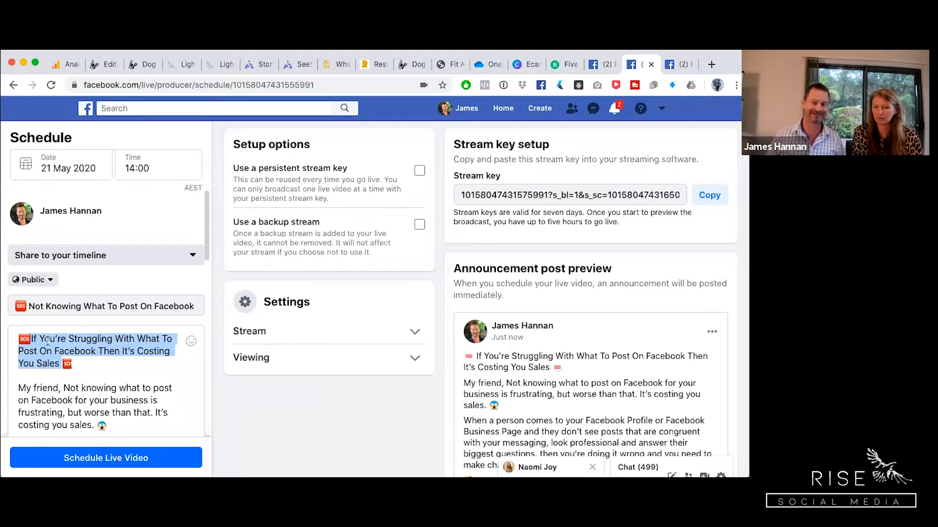
# Step: Read through the live video's description from the opening headline to the closing PS
pyautogui.click(79, 376)
pyautogui.scroll(-4, 76, 386)
pyautogui.press('Down')
pyautogui.press('Down')
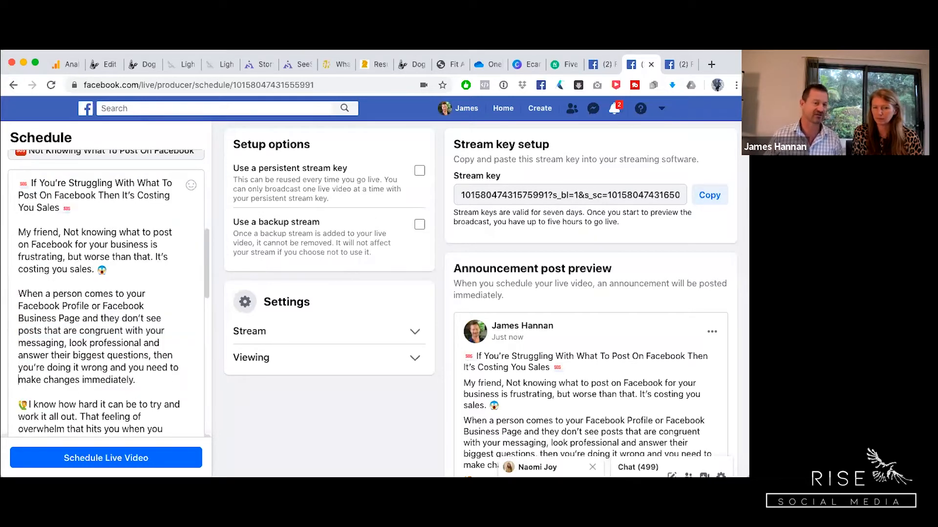
pyautogui.press('Down')
pyautogui.press('Down')
pyautogui.press('Down')
pyautogui.press('Down')
pyautogui.press('Down')
pyautogui.press('Down')
pyautogui.press('Down')
pyautogui.press('Down')
pyautogui.press('Down')
pyautogui.press('Down')
pyautogui.press('Down')
pyautogui.press('Down')
pyautogui.press('Down')
pyautogui.press('Down')
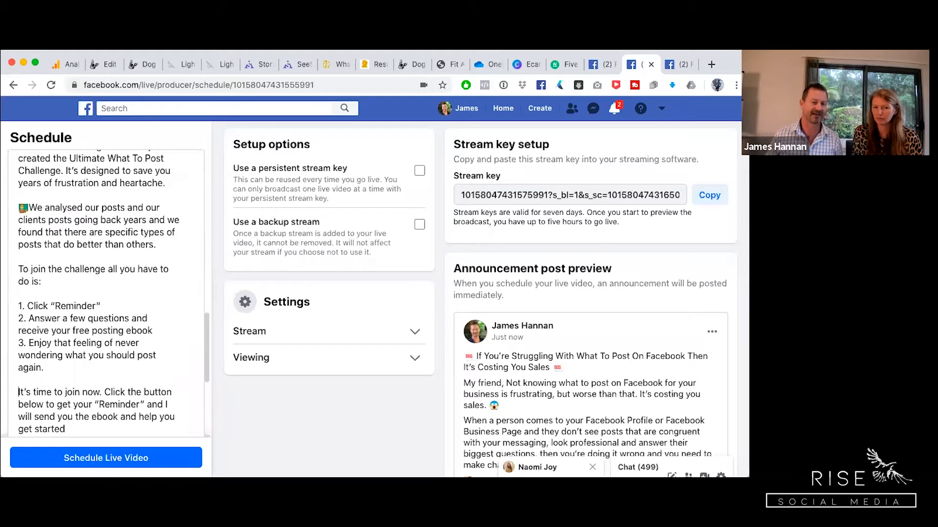
pyautogui.press('Down')
pyautogui.press('Down')
pyautogui.press('Down')
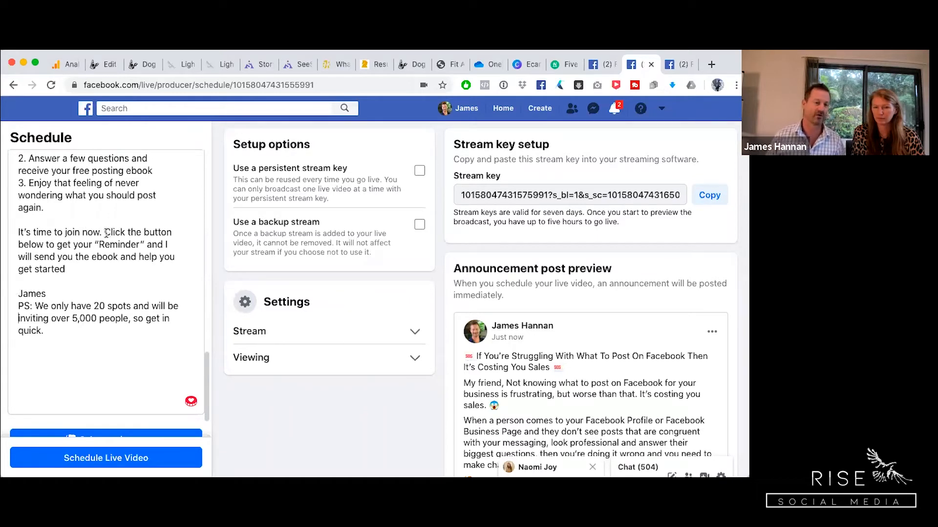
# Step: Highlight the word "Reminder" in the closing call to action of the live video's description
pyautogui.moveTo(105, 233)
pyautogui.mouseDown()
pyautogui.moveTo(140, 244)
pyautogui.moveTo(101, 243)
pyautogui.mouseUp()
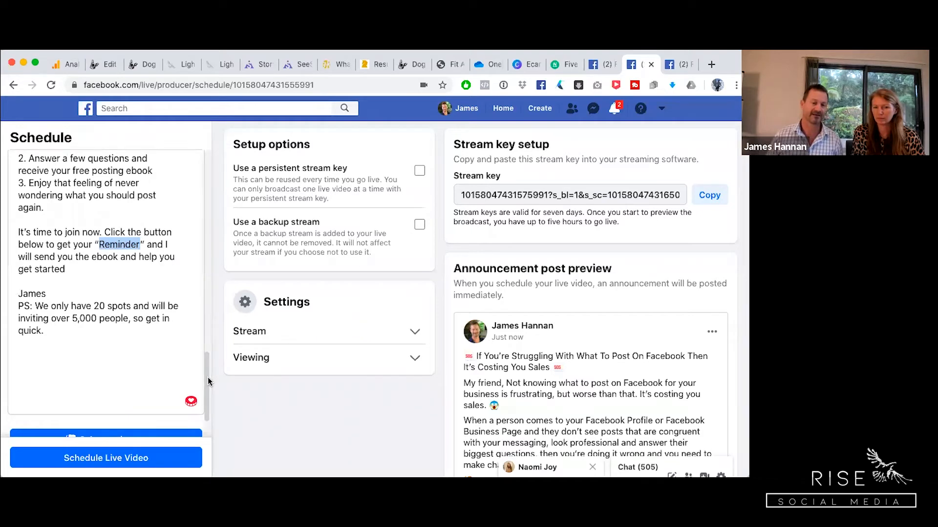
pyautogui.scroll(-3, 204, 379)
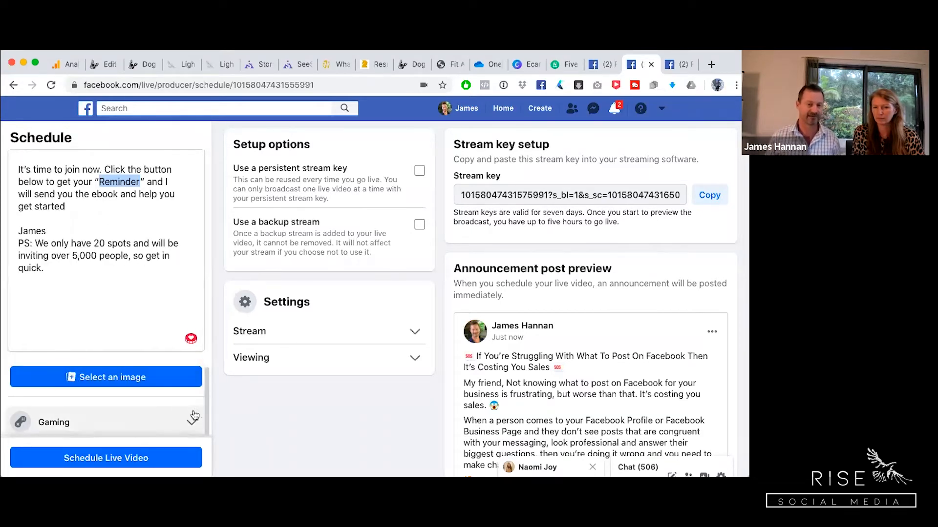
pyautogui.moveTo(204, 406); pyautogui.dragTo(196, 205)
pyautogui.scroll(4, 195, 206)
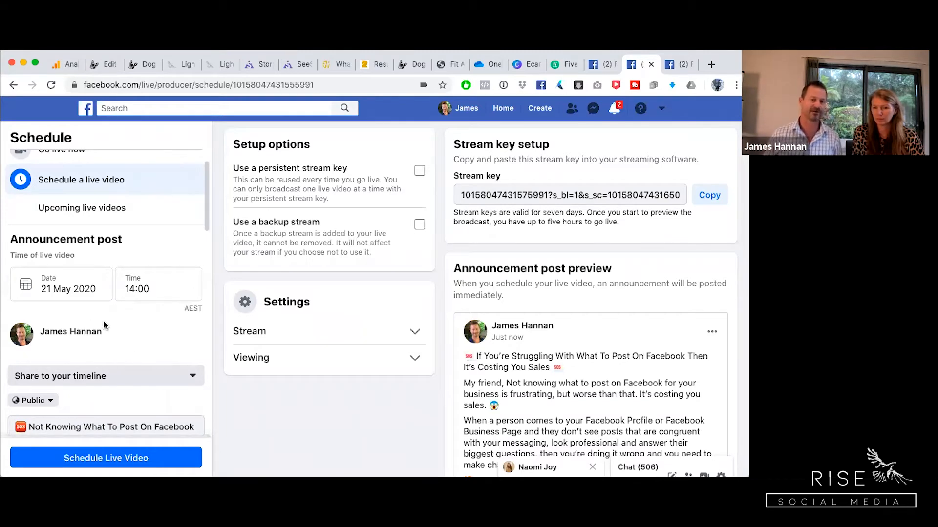
# Step: Examine the announcement post preview, including its text, image, start time, Get Reminder option and live video URL
pyautogui.scroll(2, 238, 389)
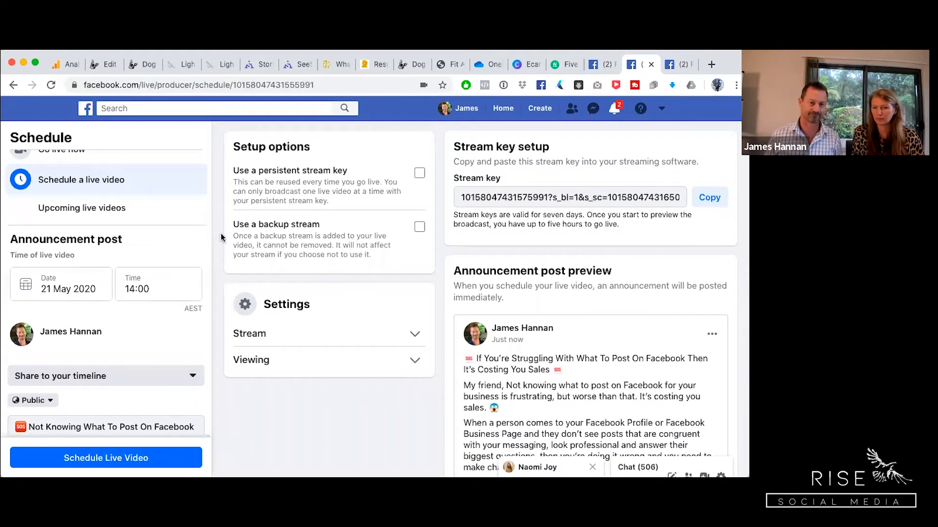
pyautogui.scroll(-4, 260, 386)
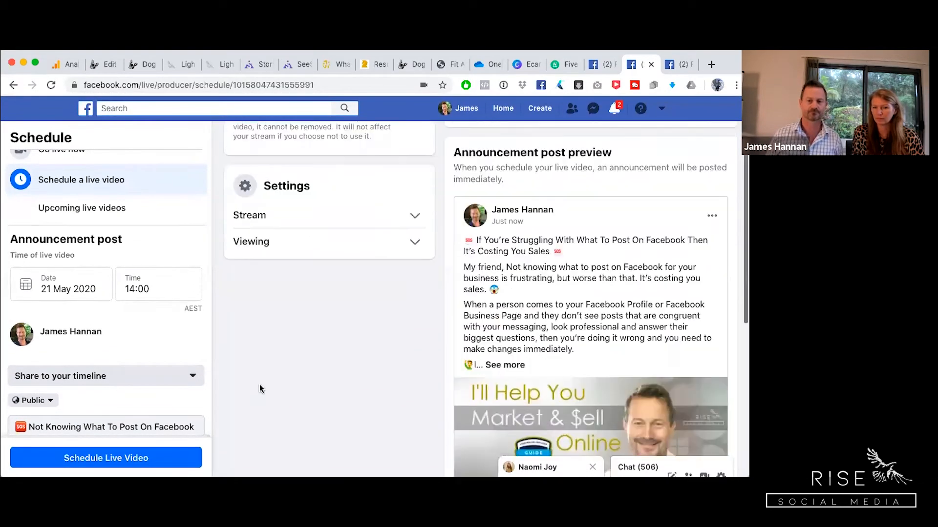
pyautogui.scroll(5, 378, 276)
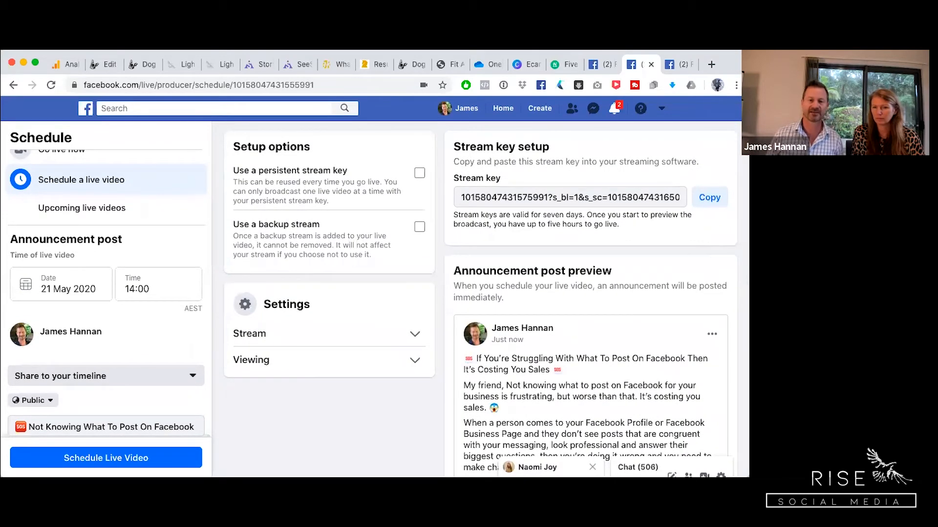
pyautogui.scroll(-2, 643, 346)
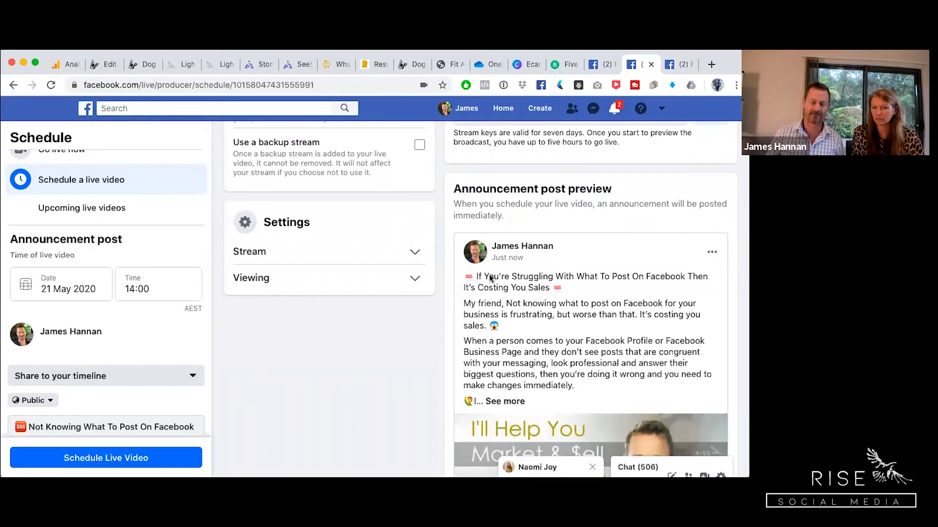
pyautogui.scroll(-2, 586, 300)
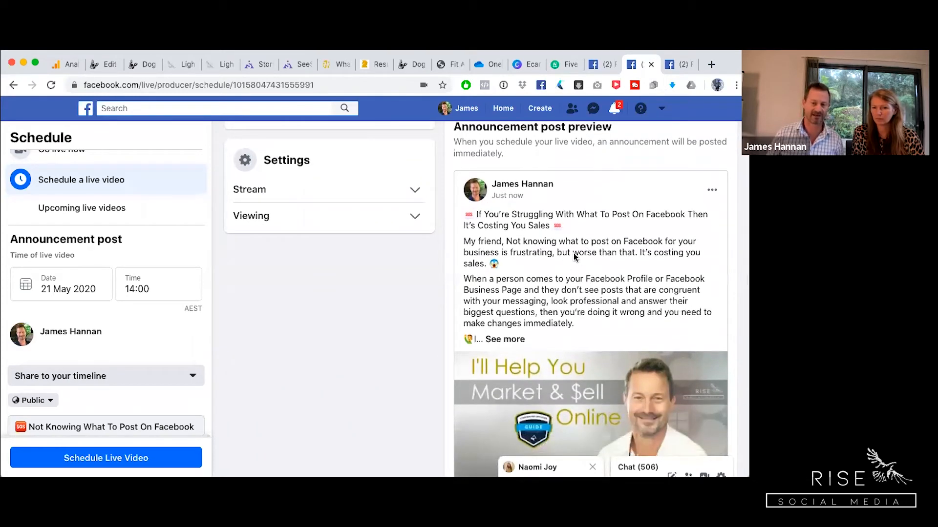
pyautogui.scroll(-3, 574, 253)
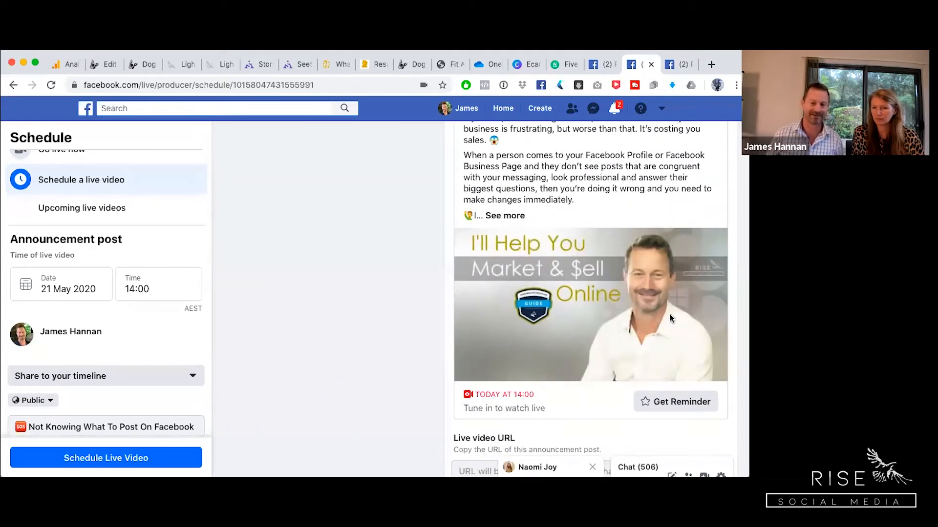
pyautogui.scroll(-1, 667, 311)
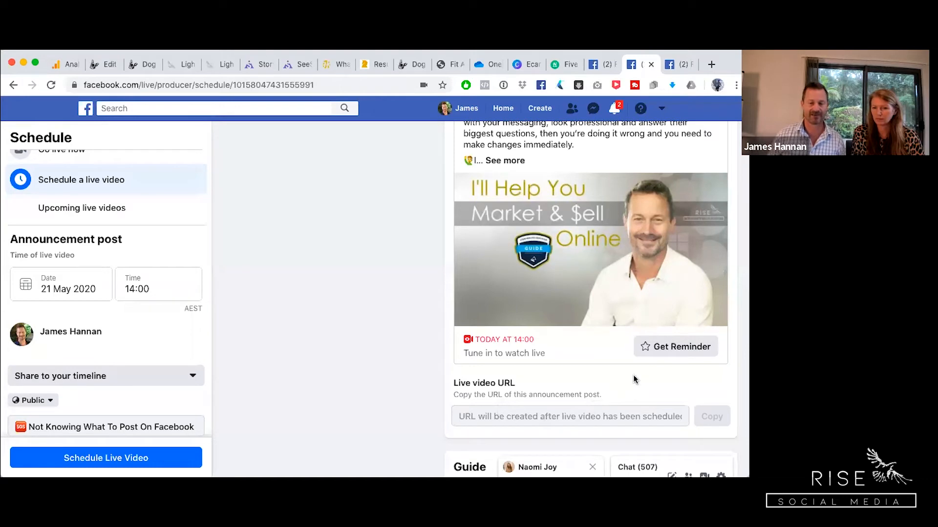
pyautogui.scroll(1, 633, 374)
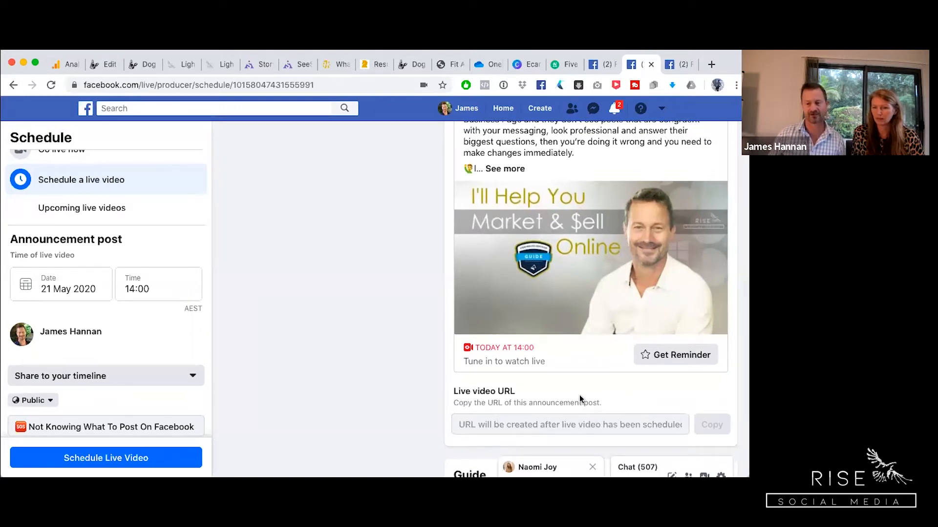
pyautogui.scroll(10, 579, 397)
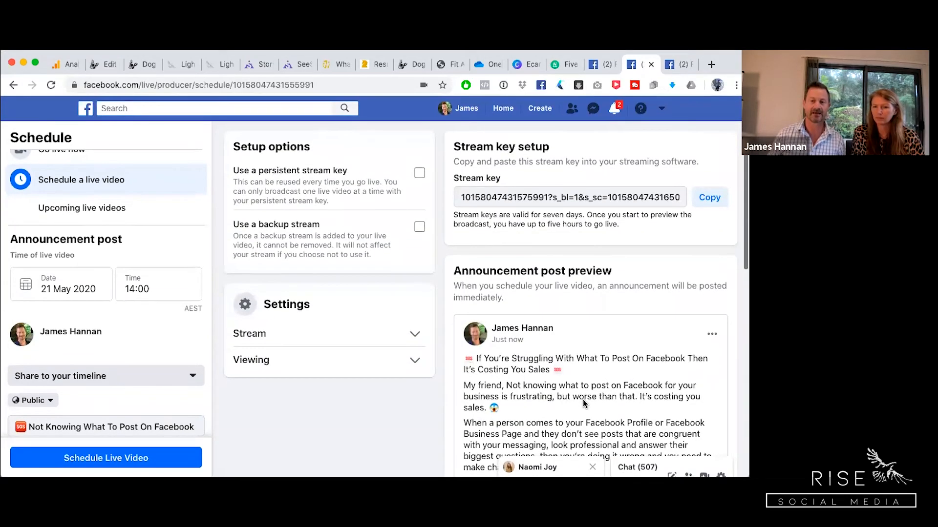
# Step: Expand the Stream settings and review the options for ending the video, embedding and unpublishing
pyautogui.click(414, 334)
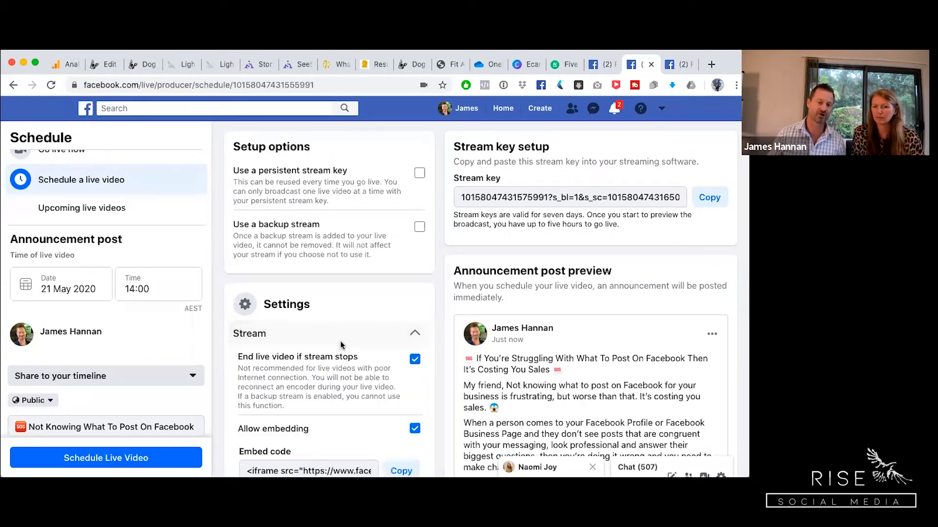
pyautogui.scroll(-3, 340, 345)
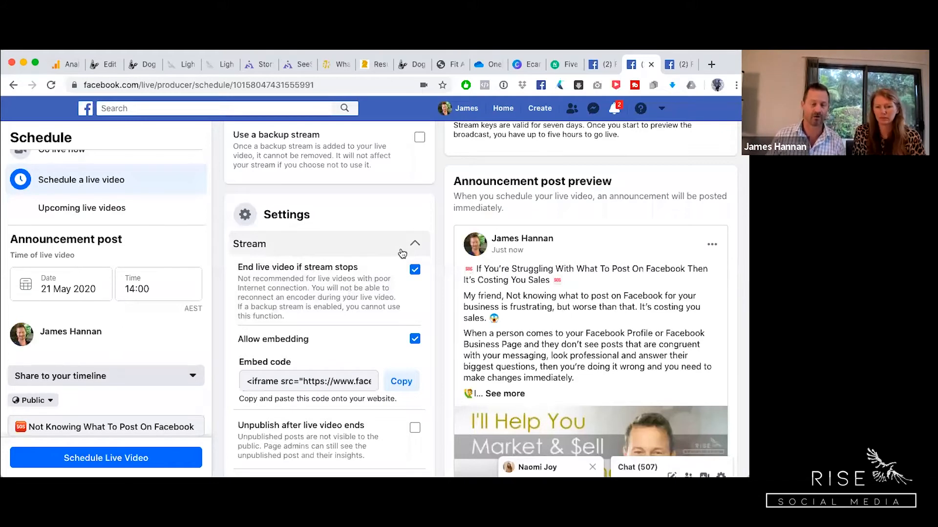
pyautogui.scroll(-2, 373, 339)
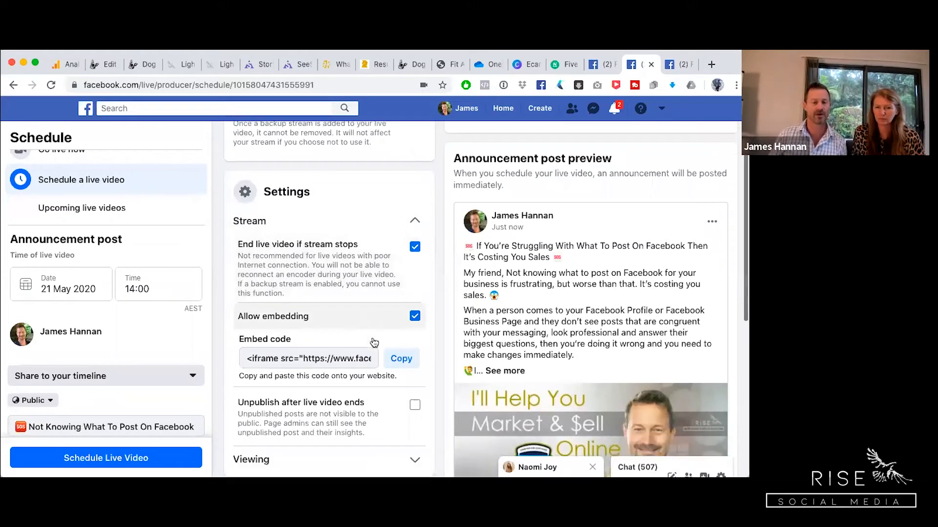
pyautogui.scroll(1, 382, 321)
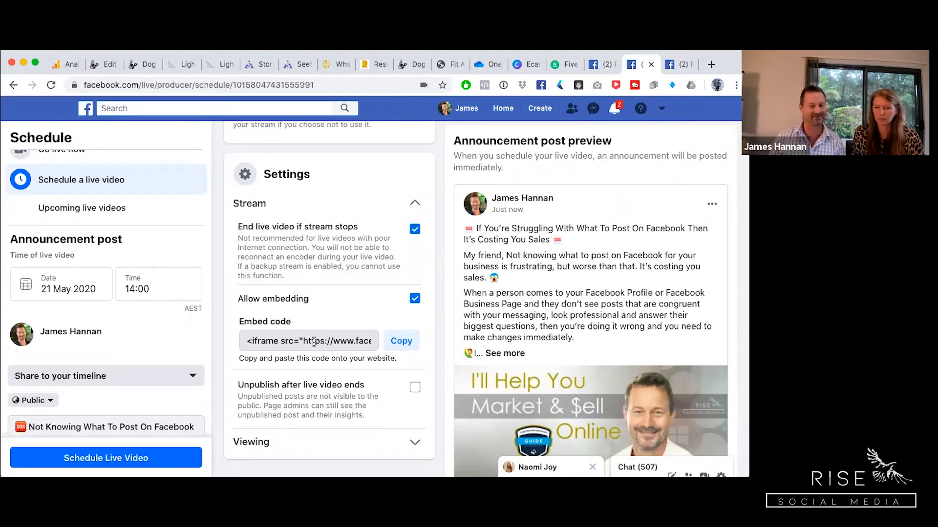
pyautogui.scroll(-3, 313, 342)
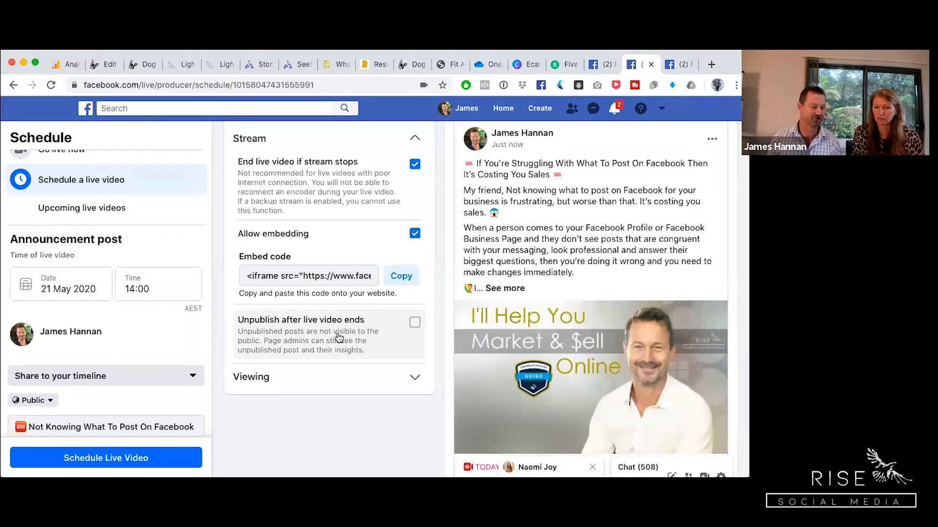
# Step: Expand the Viewing settings and review the option that allows viewers to rewind
pyautogui.click(414, 378)
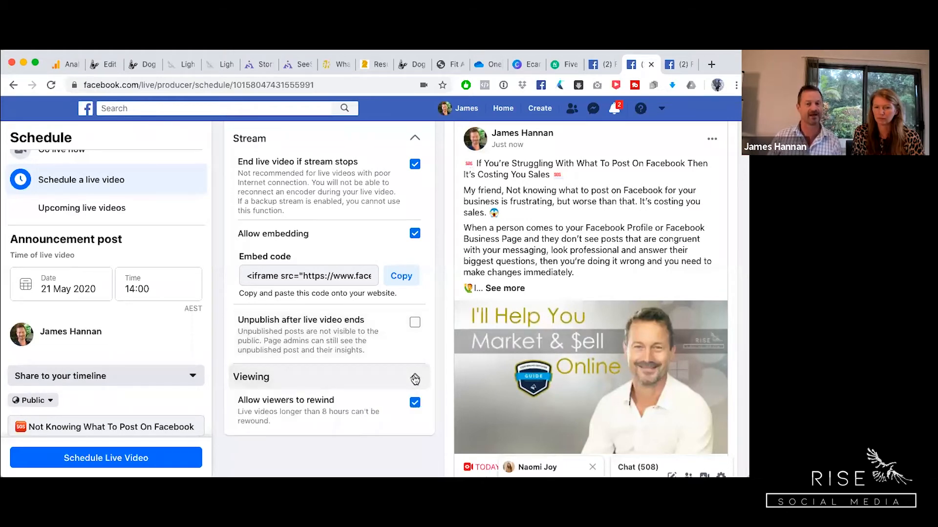
pyautogui.scroll(-3, 415, 379)
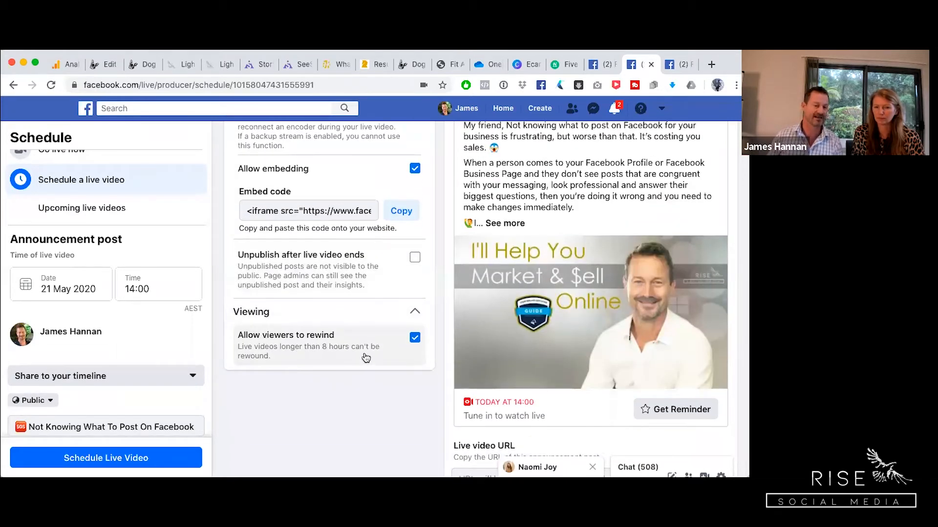
pyautogui.scroll(-1, 305, 347)
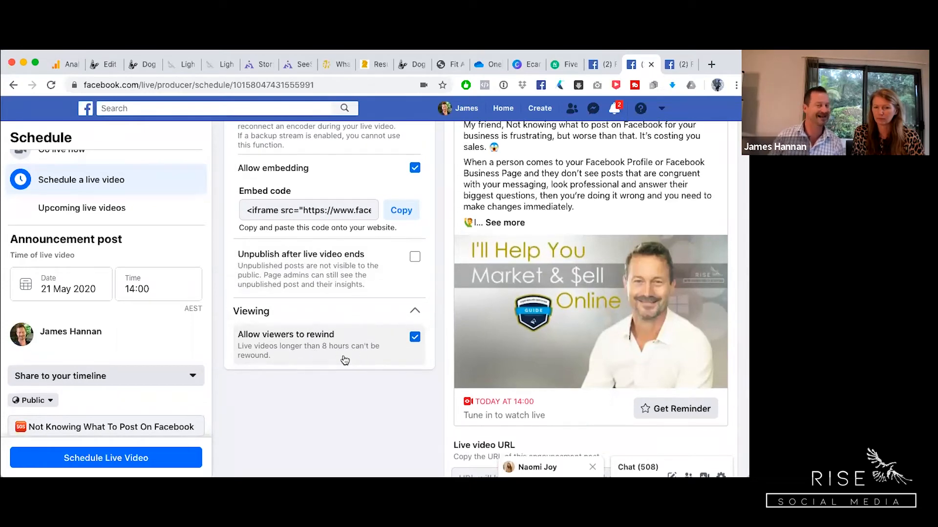
pyautogui.scroll(5, 351, 376)
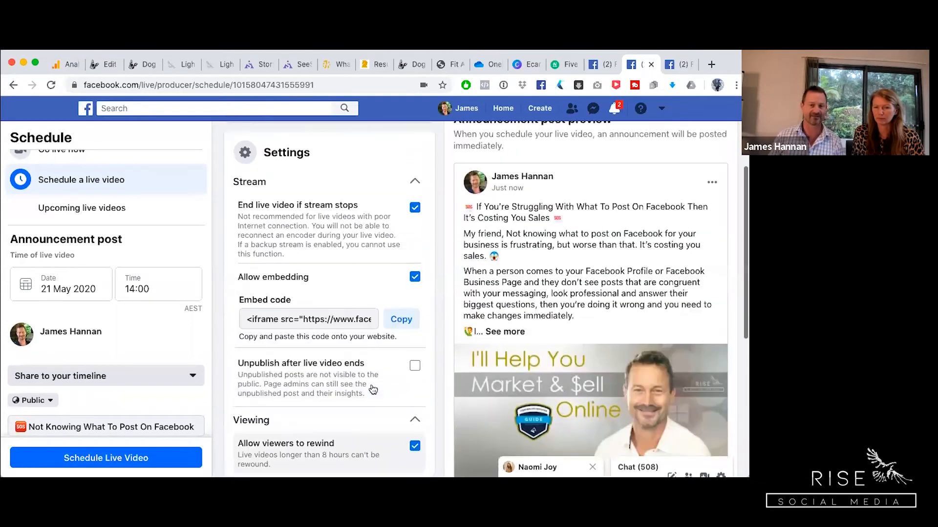
pyautogui.scroll(7, 373, 389)
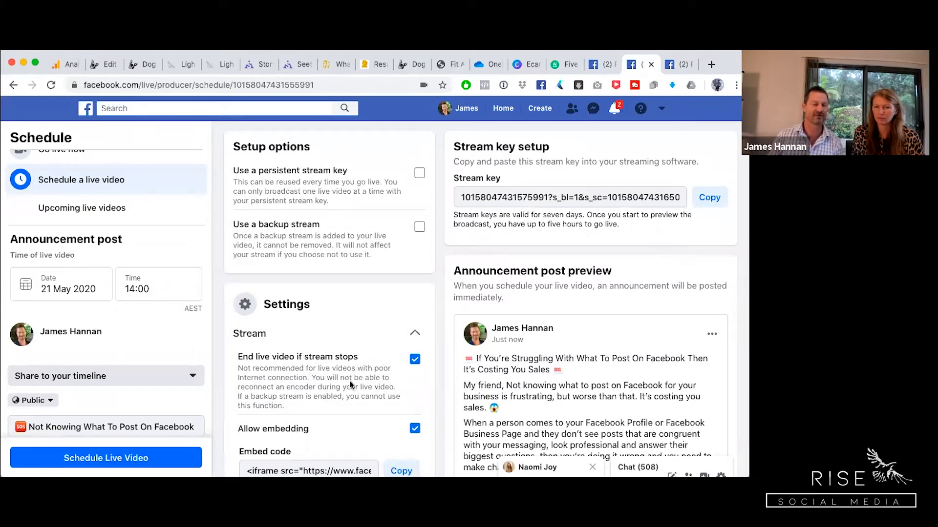
# Step: Switch to Canva and create a blank Facebook Event Cover design from its home page
pyautogui.scroll(-6, 539, 367)
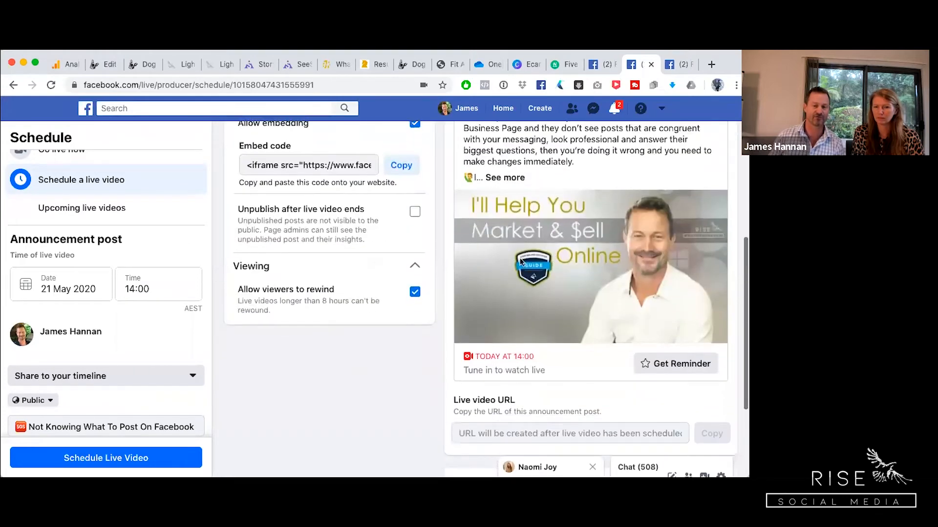
pyautogui.scroll(-10, 135, 333)
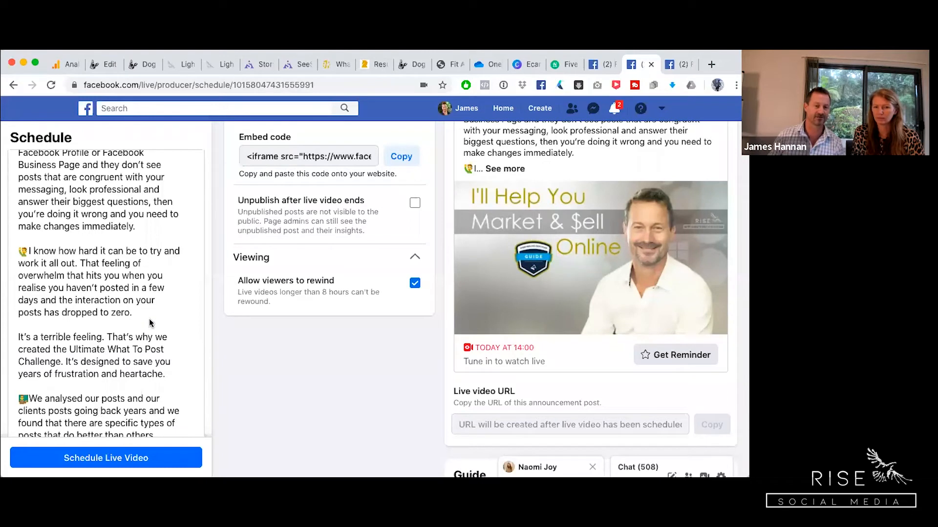
pyautogui.click(525, 67)
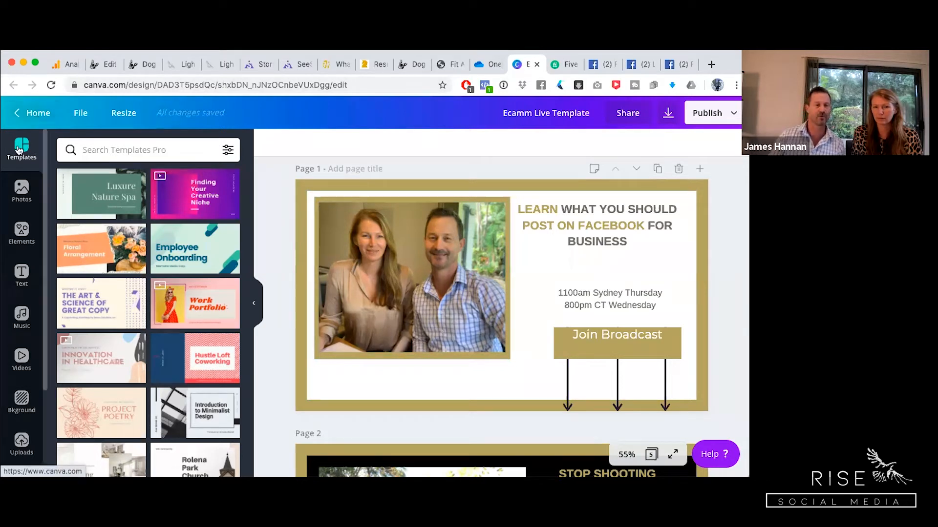
pyautogui.click(30, 112)
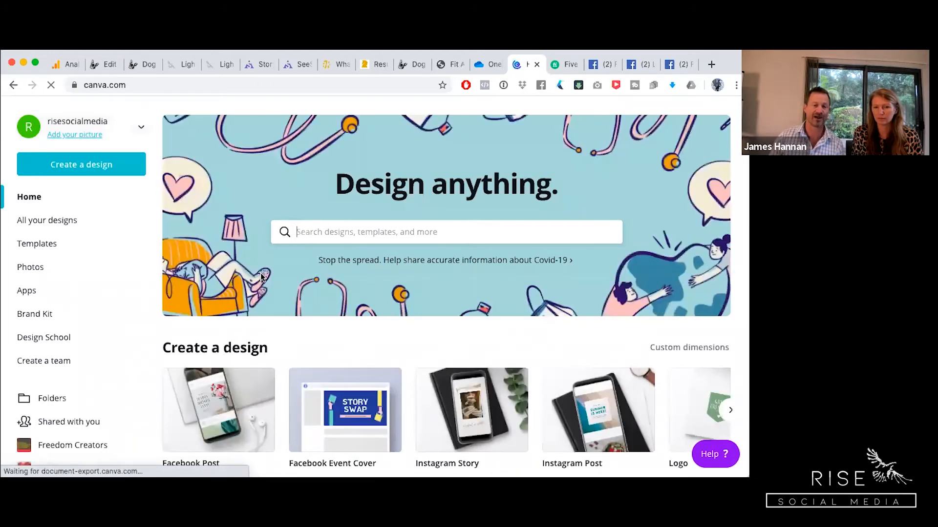
pyautogui.scroll(-3, 439, 320)
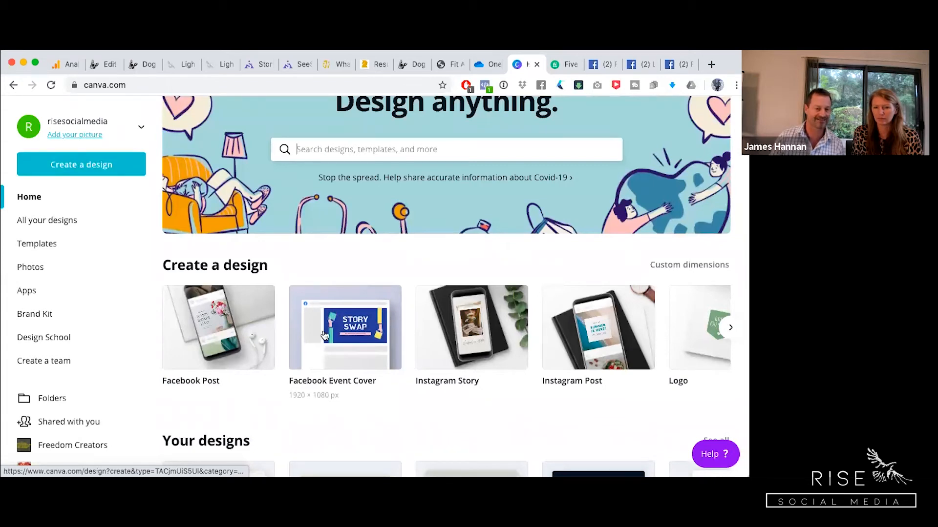
pyautogui.click(332, 346)
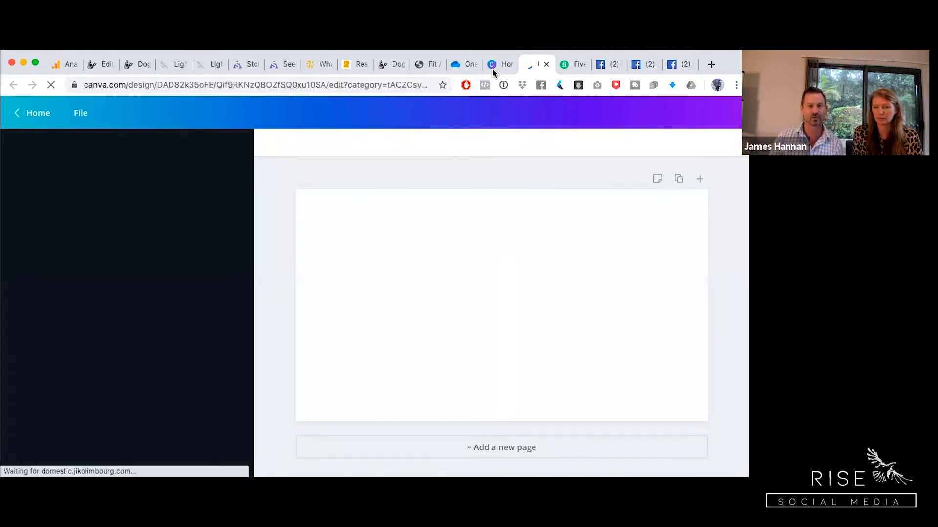
# Step: Return to the Canva home page and open the existing "Ecamm Live Template" design from the recent designs
pyautogui.click(499, 62)
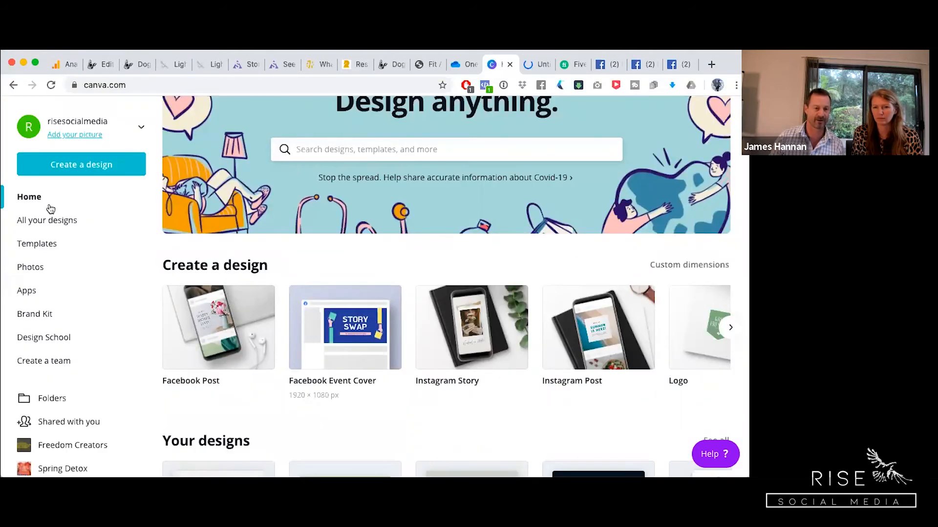
pyautogui.scroll(-5, 254, 369)
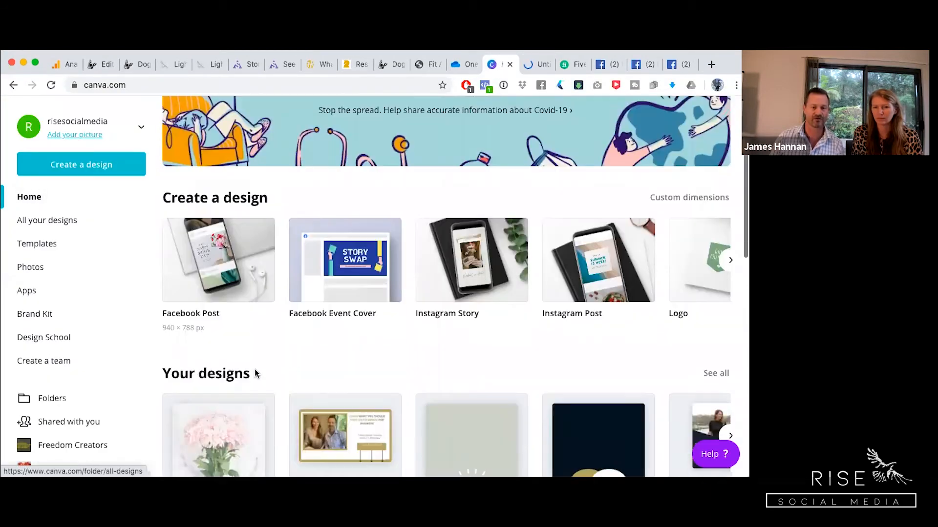
pyautogui.scroll(-2, 336, 363)
pyautogui.click(336, 363)
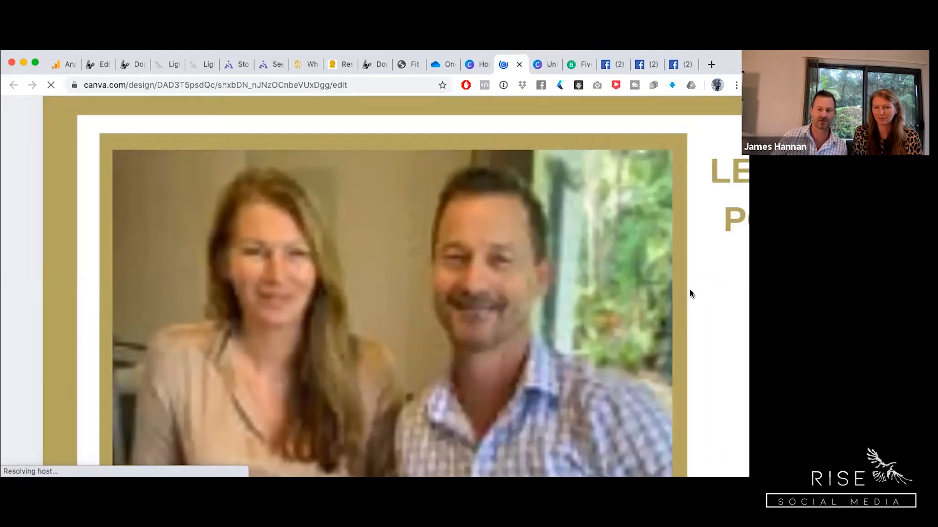
pyautogui.scroll(-2, 715, 284)
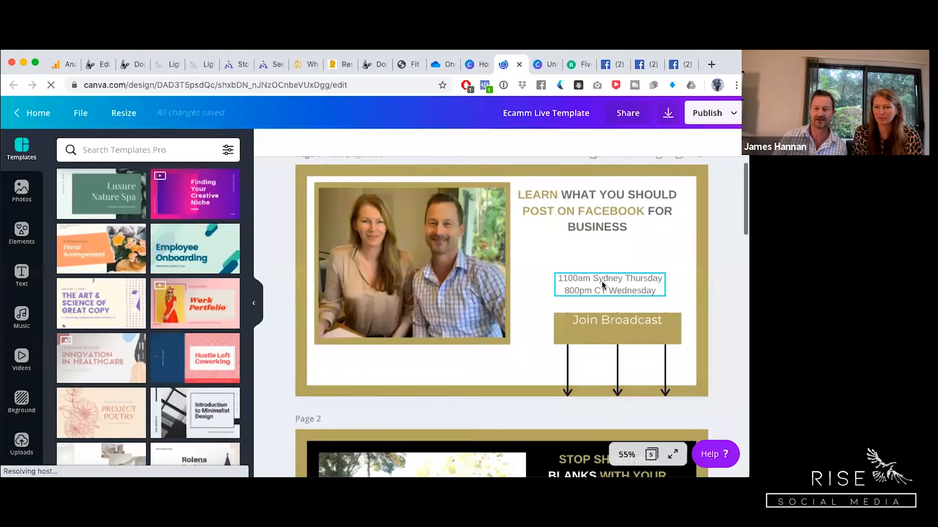
# Step: Replace the "1100am Sydney Thursday" line on page 1 with "200pm Sydney" and add the weekday on its own line below
pyautogui.click(602, 284)
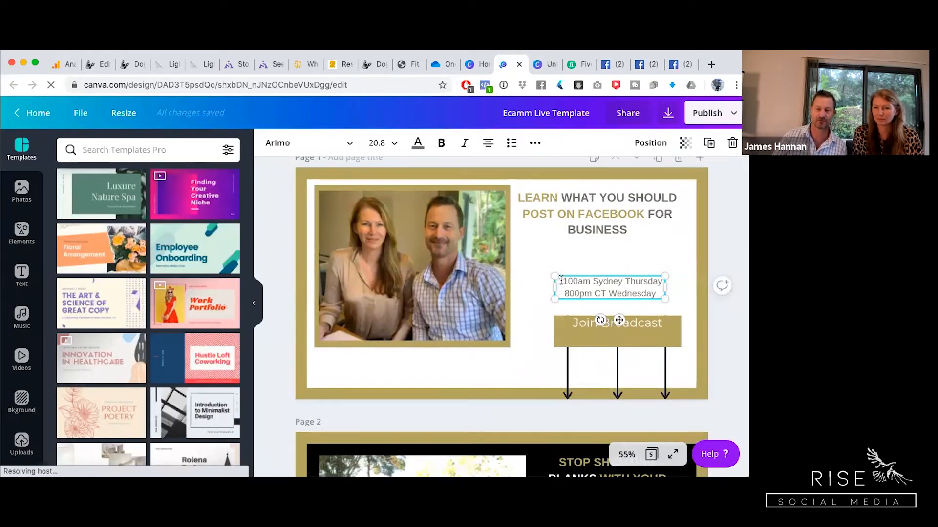
pyautogui.scroll(-1, 565, 278)
pyautogui.scroll(1, 572, 279)
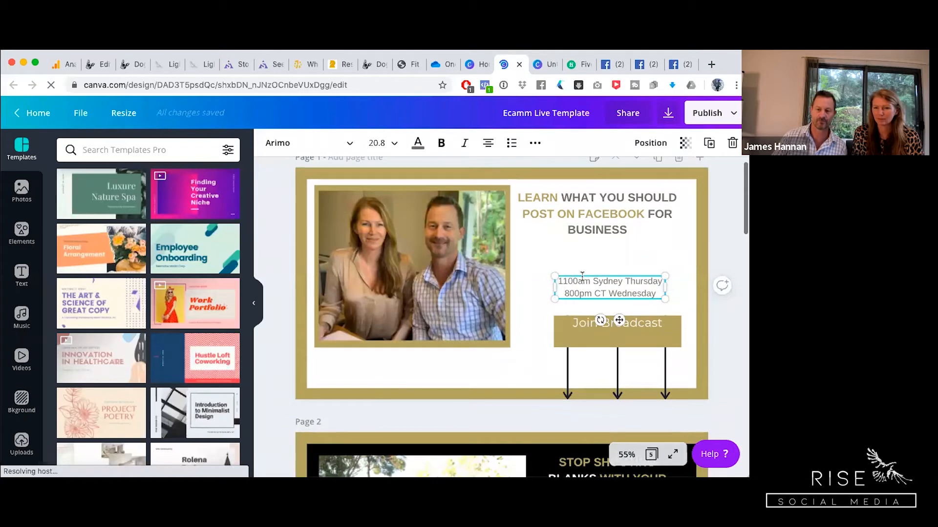
pyautogui.scroll(-1, 589, 279)
pyautogui.tripleClick(589, 277)
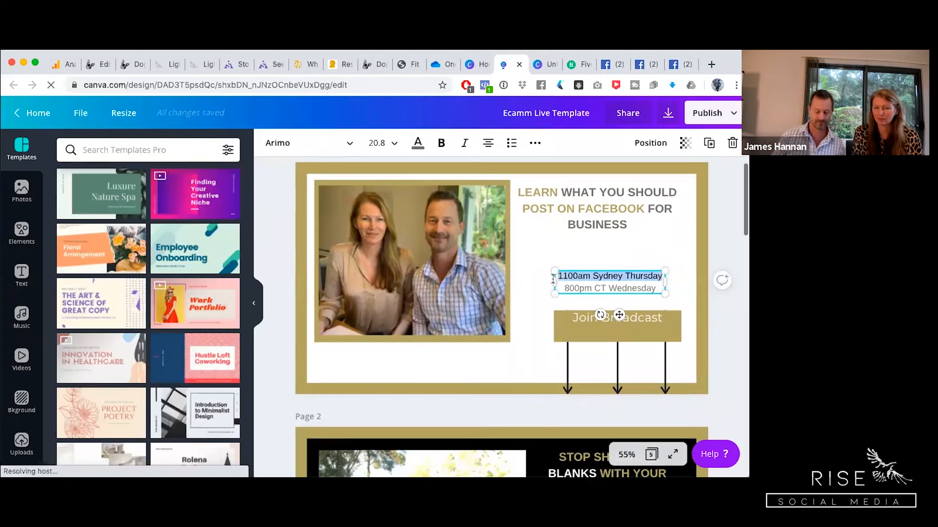
pyautogui.write('200pm Sydney')
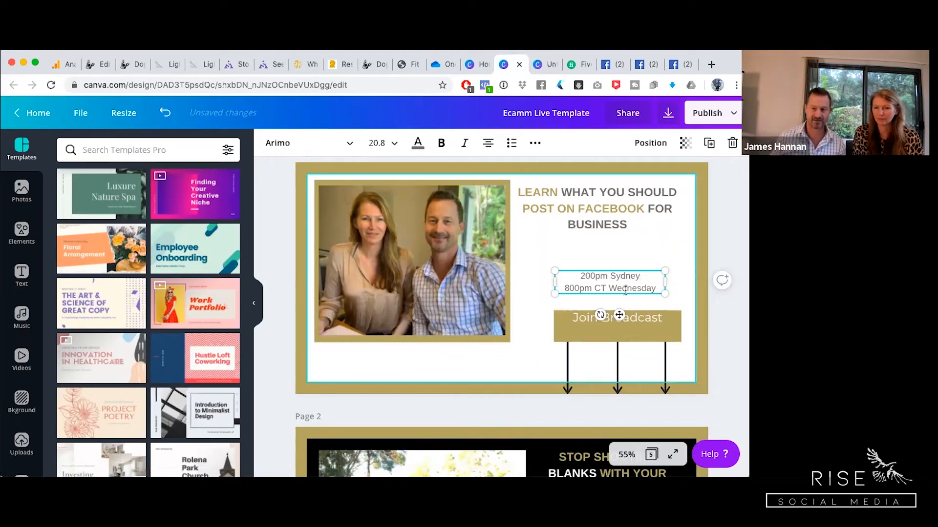
pyautogui.press('Return')
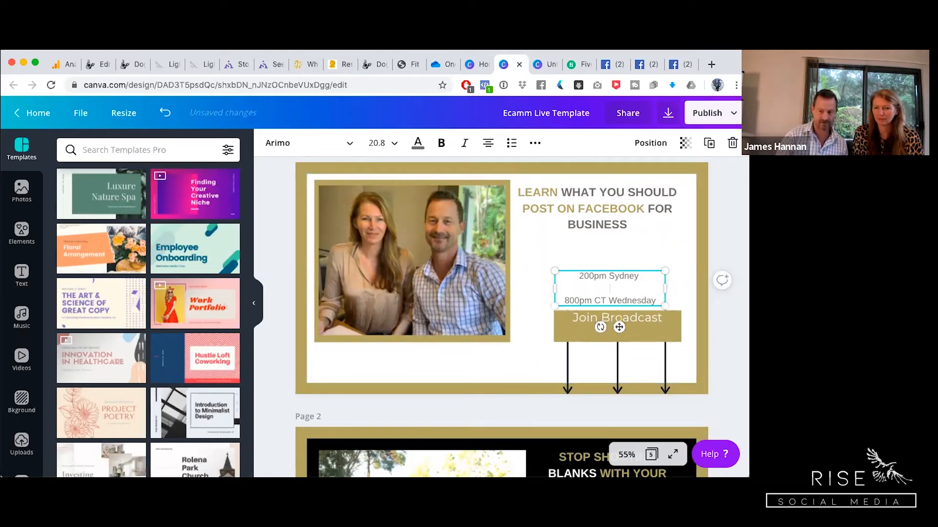
pyautogui.write('Tueday')
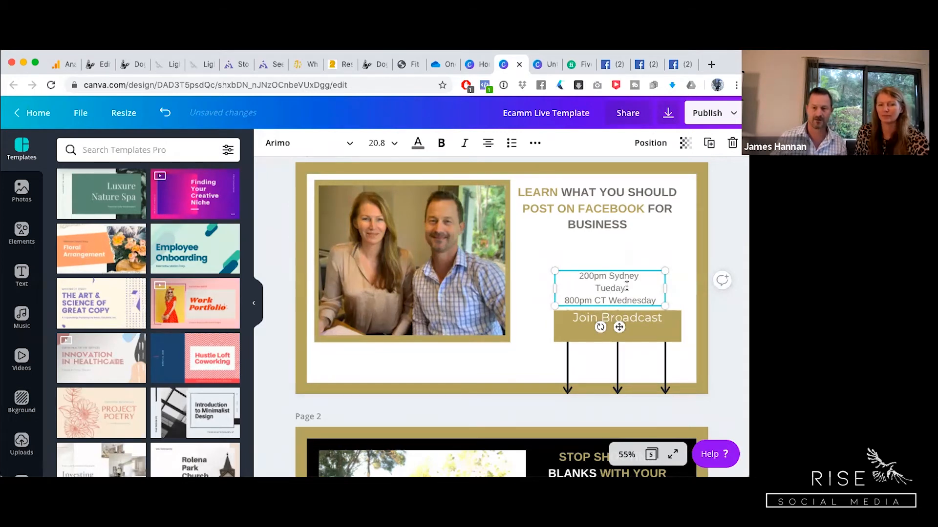
# Step: Delete the "800pm CT Wednesday" line from the time text and correct the weekday's spelling to "Tuesday"
pyautogui.moveTo(656, 301); pyautogui.dragTo(563, 299)
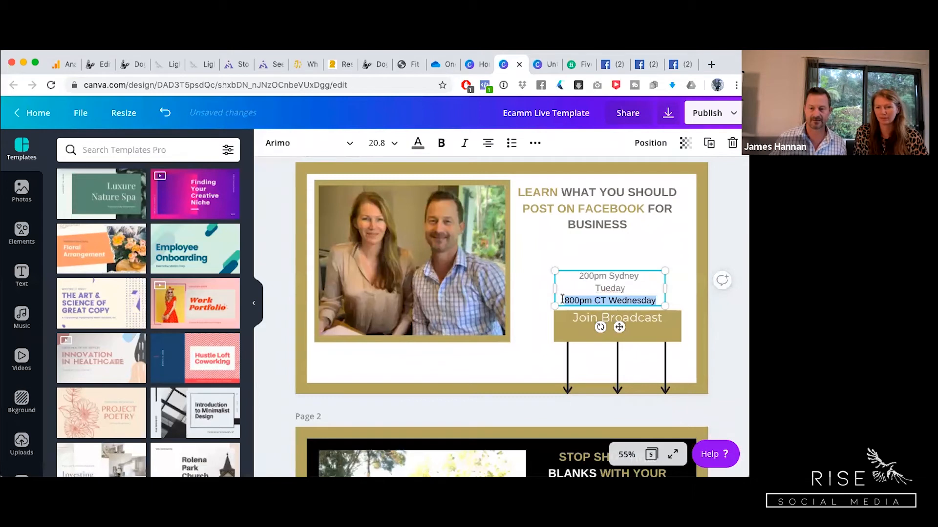
pyautogui.press('BackSpace')
pyautogui.press('BackSpace')
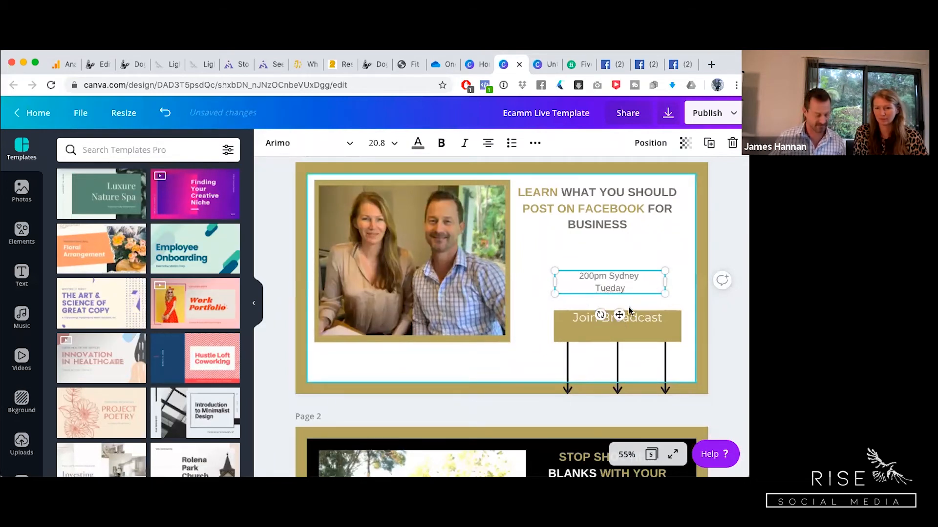
# Step: Replace the couple's photo in the page 1 frame with the seated solo portrait in the blue shirt from the presenter's photo folder
pyautogui.click(406, 251)
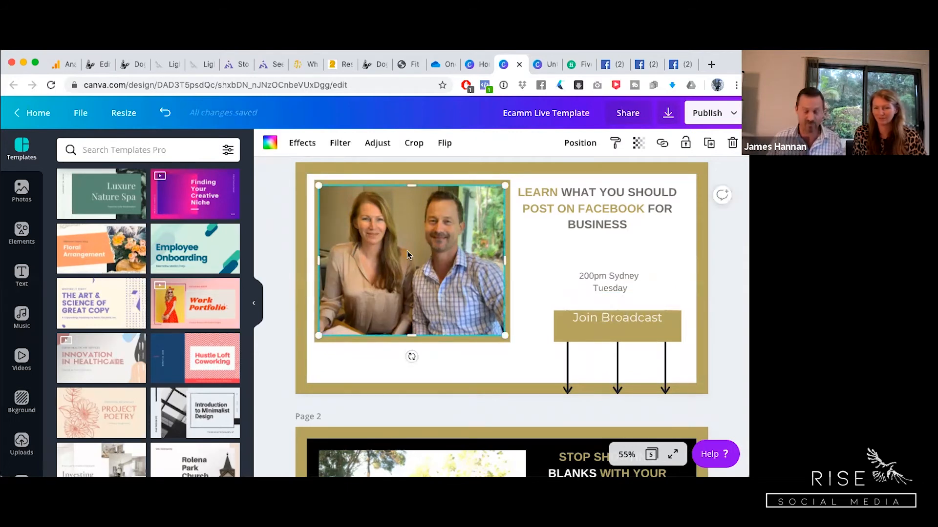
pyautogui.press('Delete')
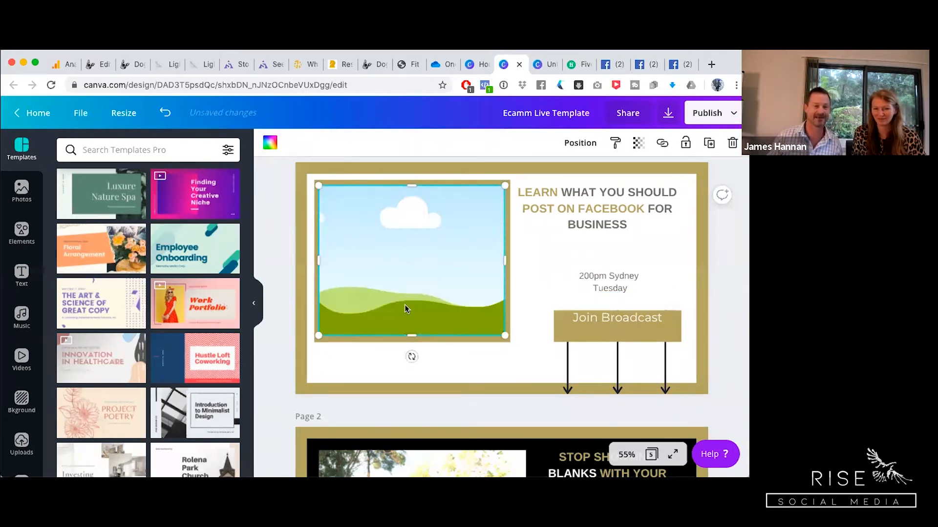
pyautogui.click(21, 442)
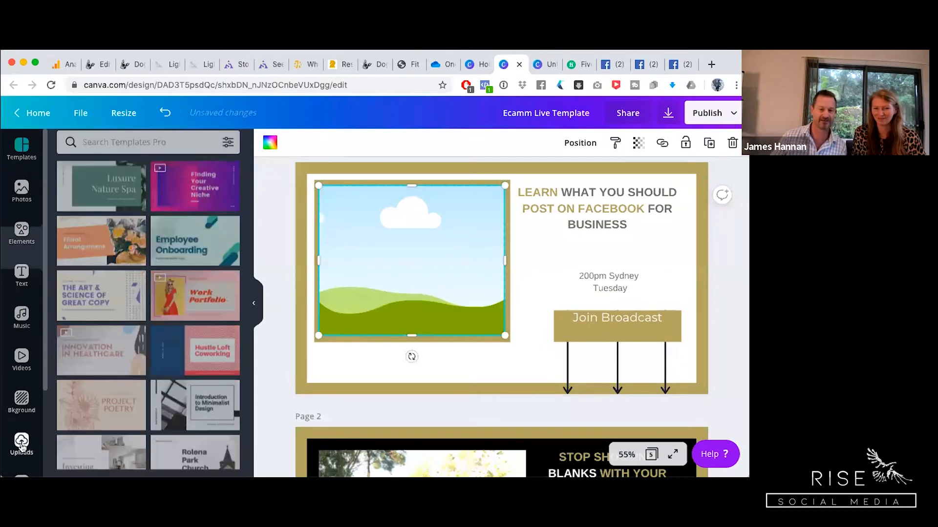
pyautogui.scroll(-3, 19, 389)
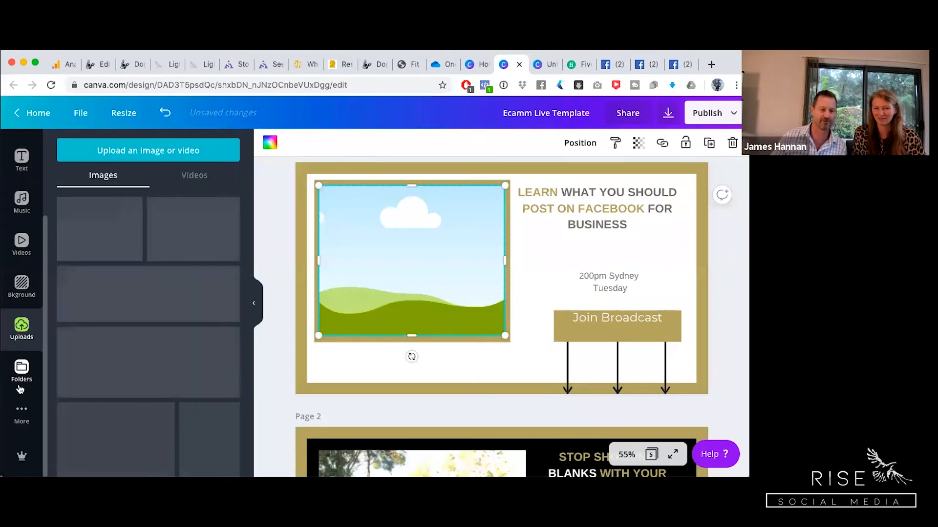
pyautogui.click(25, 369)
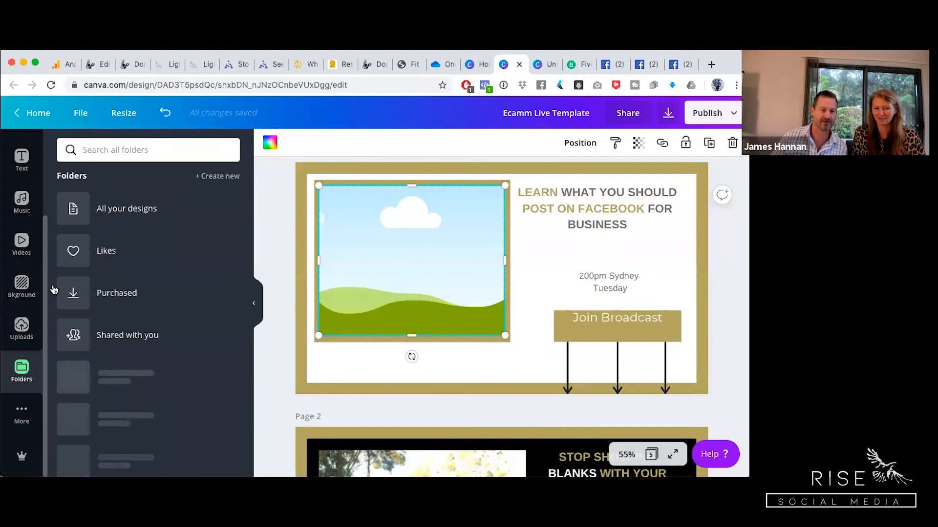
pyautogui.scroll(-3, 122, 354)
pyautogui.scroll(-6, 123, 359)
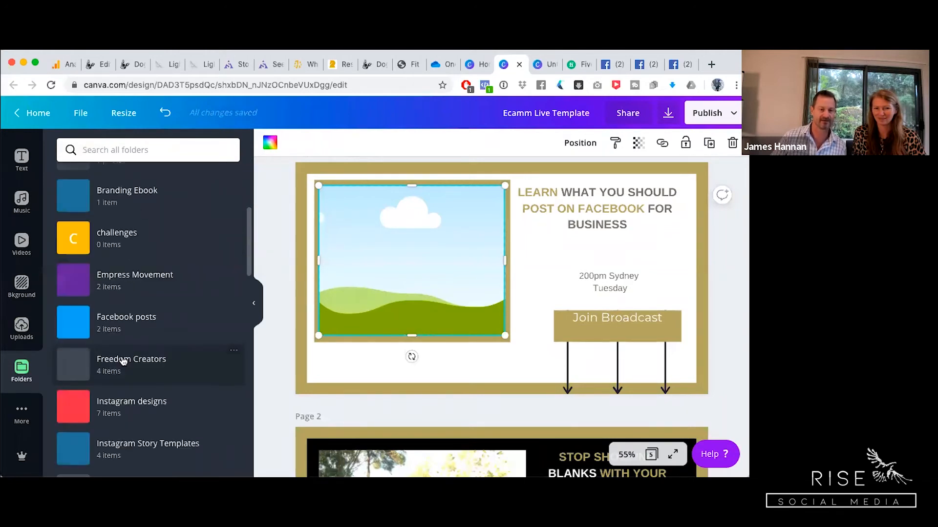
pyautogui.scroll(1, 122, 342)
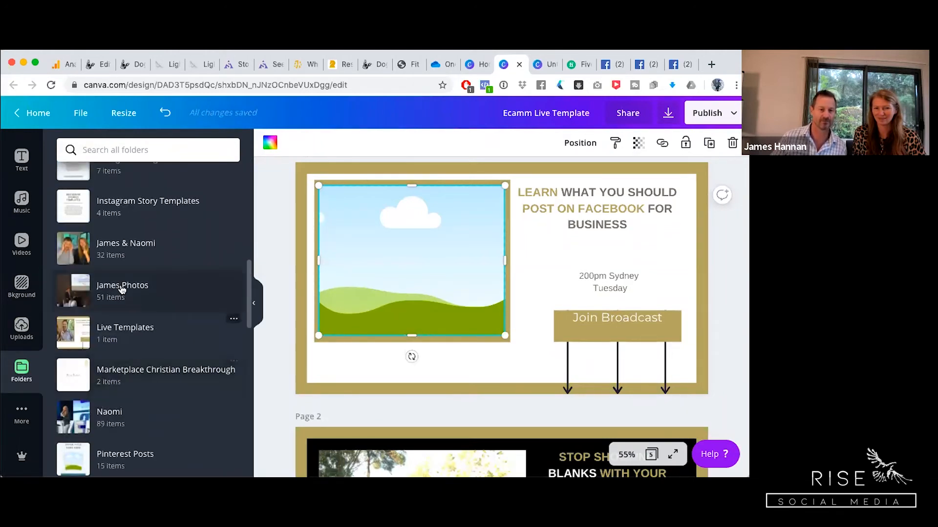
pyautogui.click(120, 287)
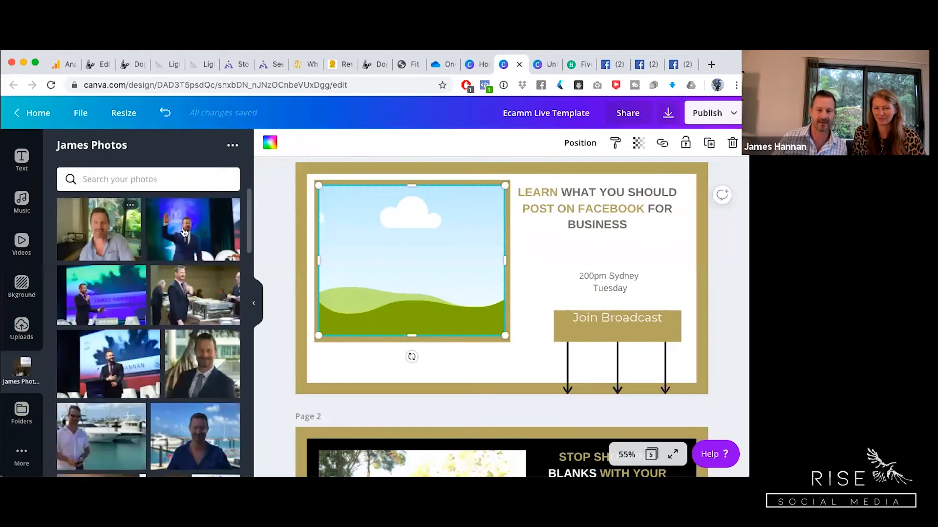
pyautogui.click(126, 241)
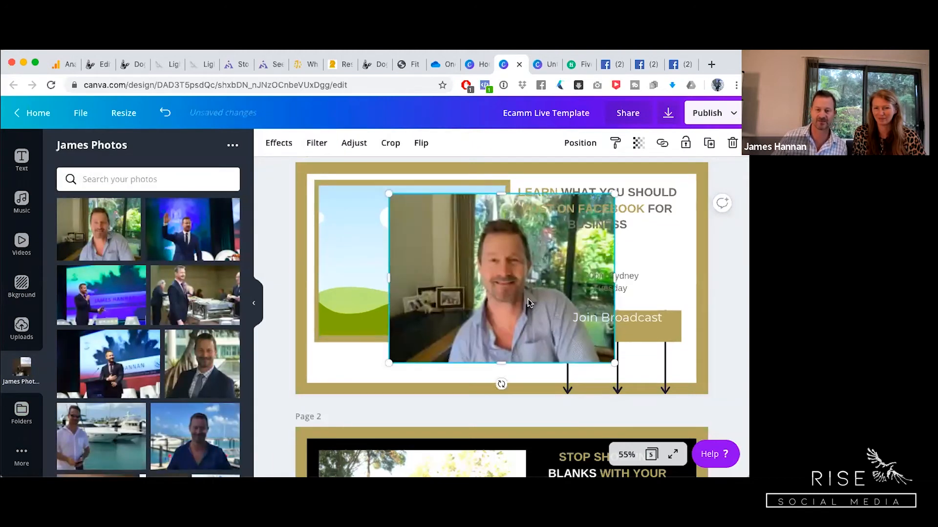
pyautogui.moveTo(478, 283); pyautogui.dragTo(446, 331)
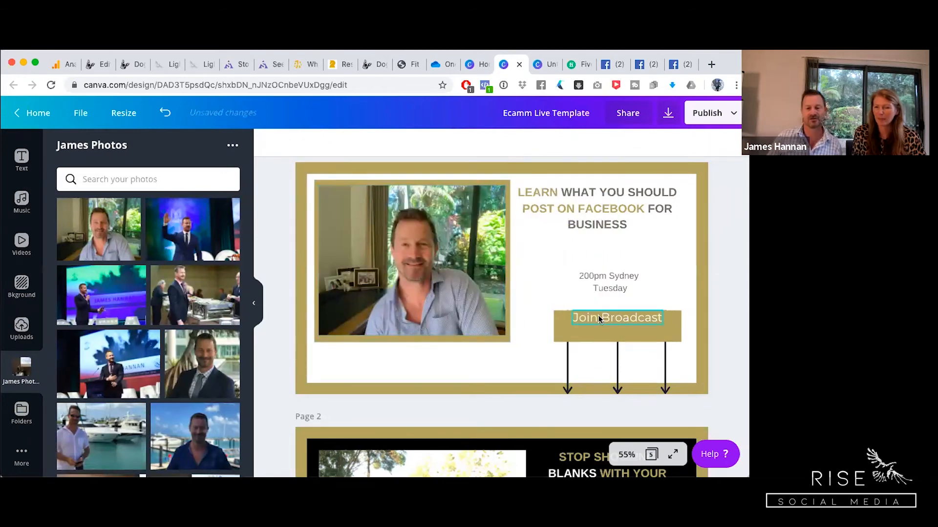
# Step: Change the "Join Broadcast" text on page 1's gold box to "Click Get Reminder"
pyautogui.doubleClick(615, 318)
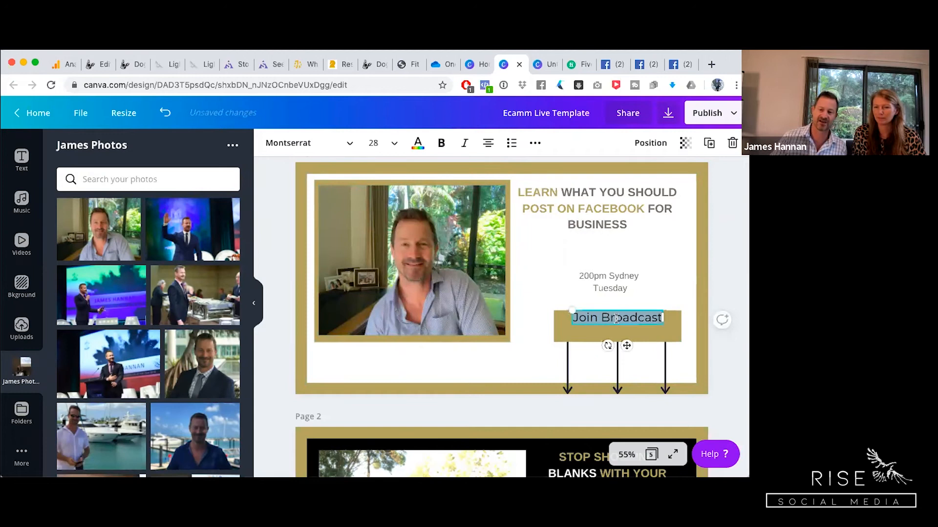
pyautogui.write('Get Rmin')
pyautogui.press('BackSpace')
pyautogui.press('BackSpace')
pyautogui.press('BackSpace')
pyautogui.write('eminder')
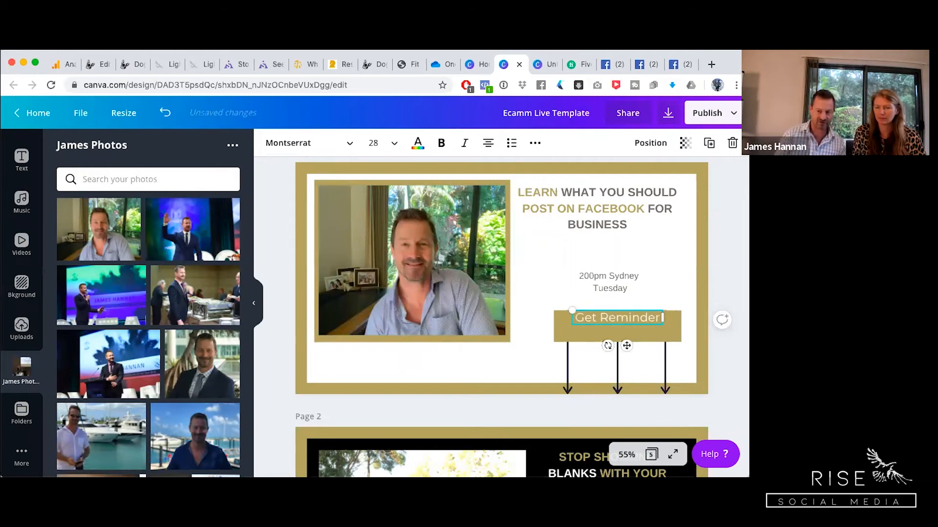
pyautogui.hotkey('ctrl', 'a')
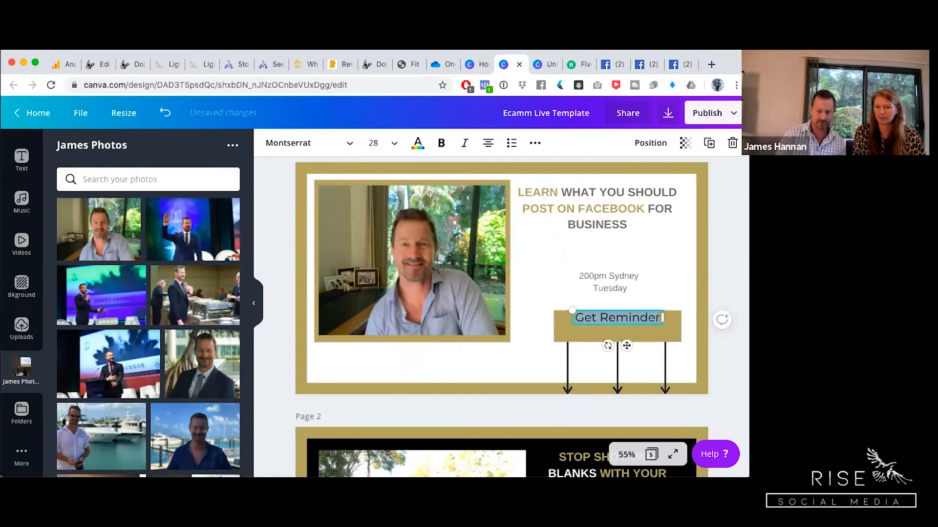
pyautogui.press('Left')
pyautogui.write('Click')
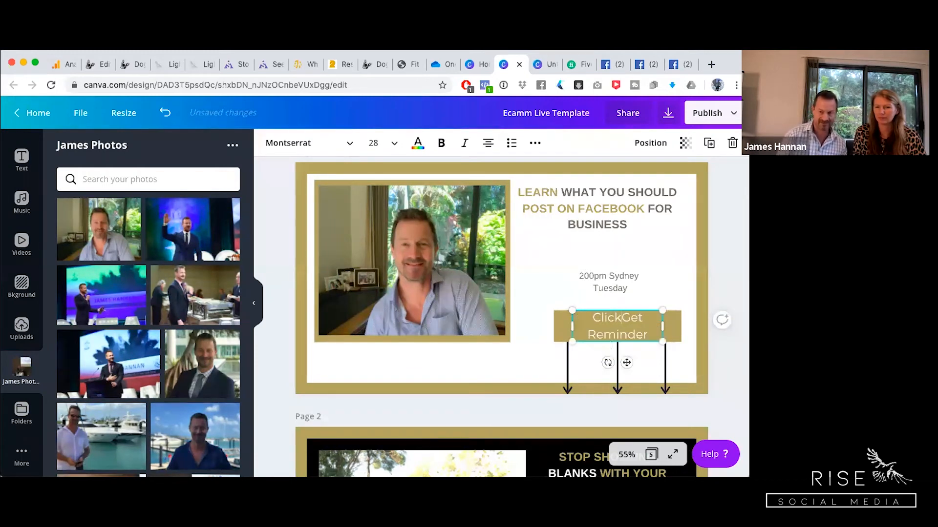
pyautogui.click(670, 246)
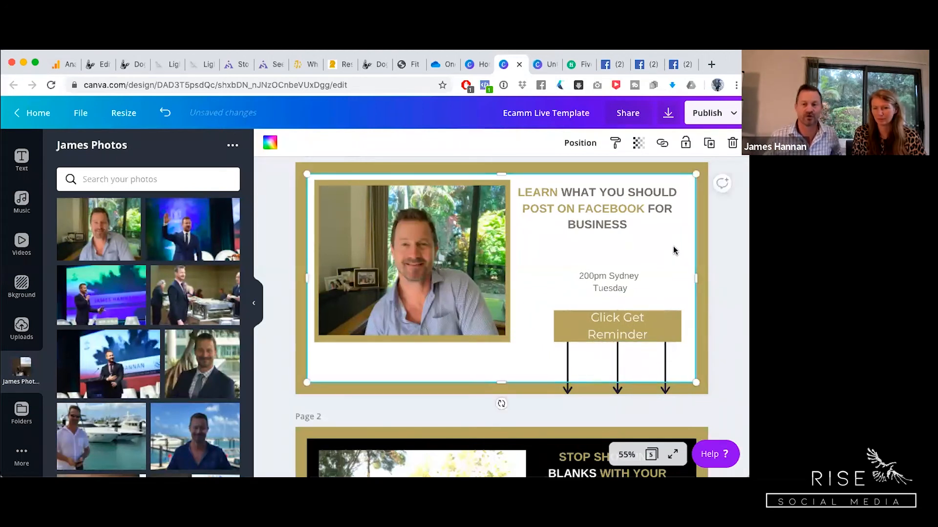
# Step: Download only page 1 of the design as a PNG and dismiss the published message
pyautogui.click(667, 115)
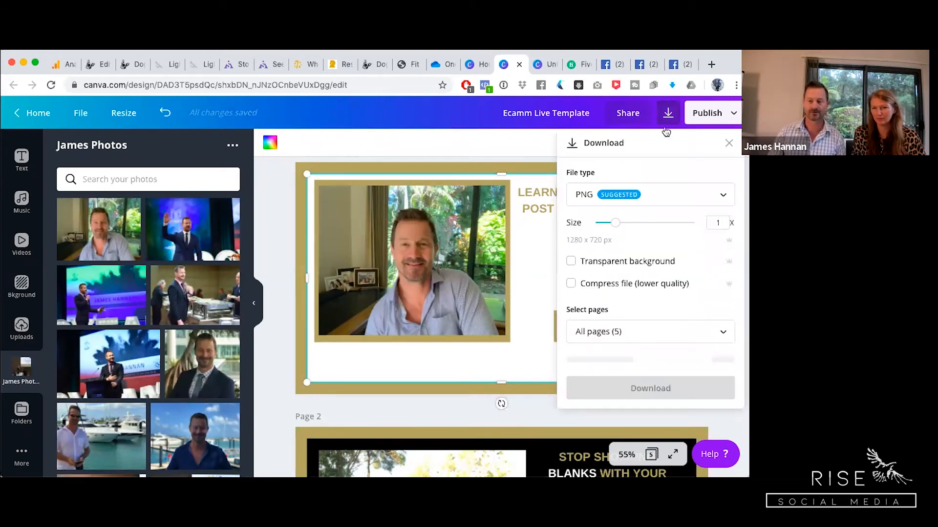
pyautogui.click(605, 334)
pyautogui.click(720, 177)
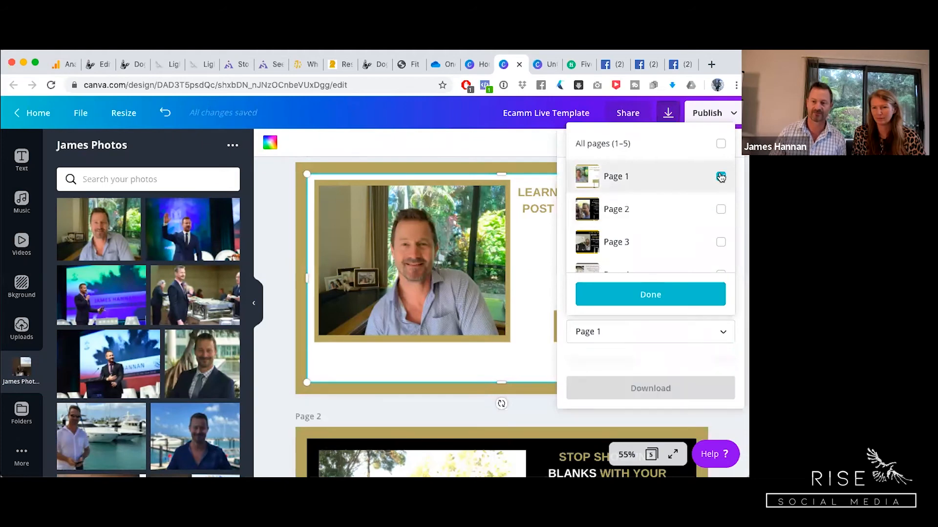
pyautogui.click(624, 295)
pyautogui.click(656, 361)
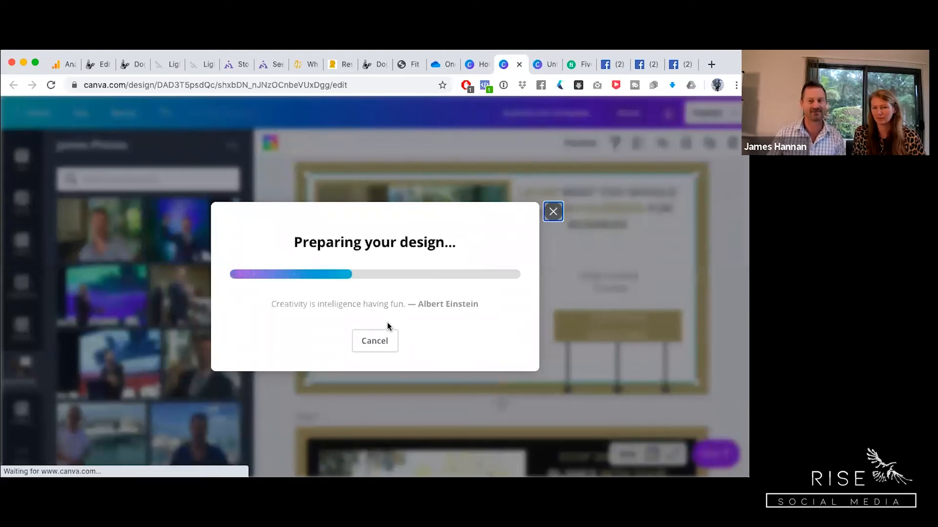
pyautogui.click(553, 181)
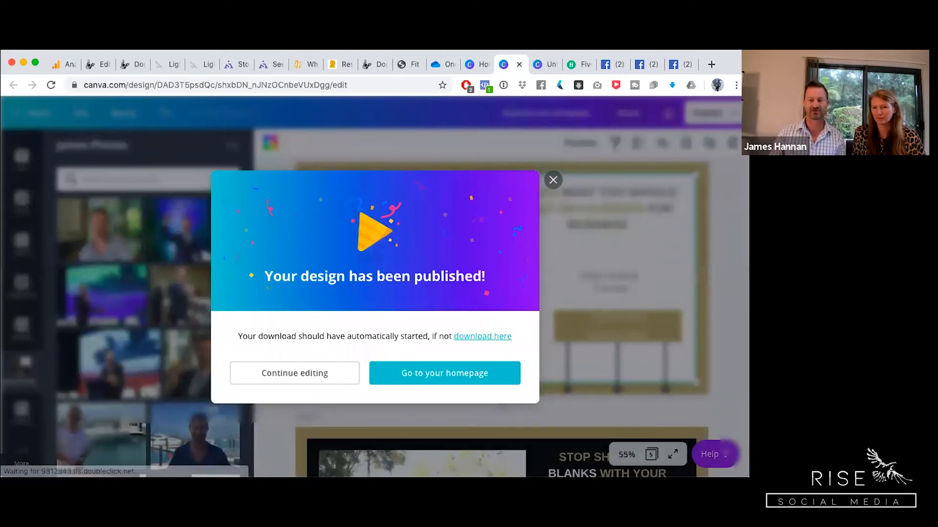
# Step: Switch to the Facebook live scheduling page and set the downloaded Canva design as the announcement post's image
pyautogui.click(655, 66)
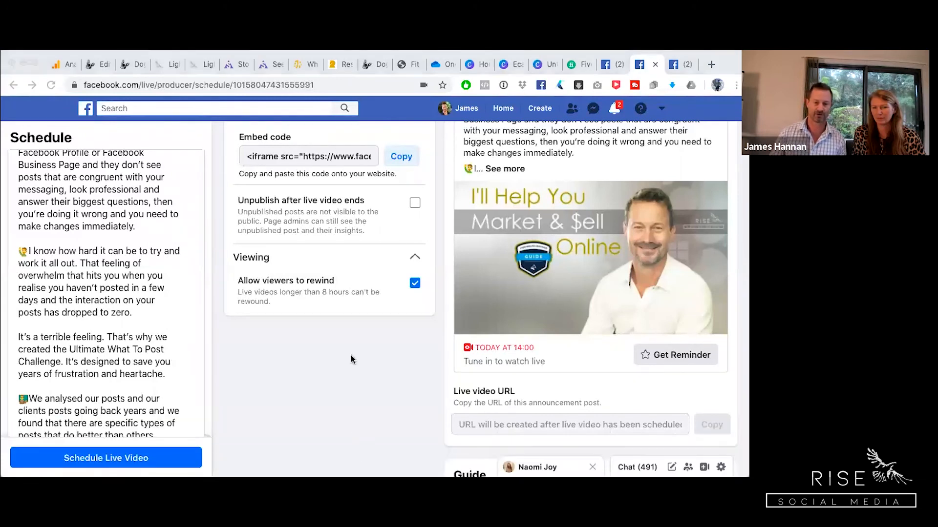
pyautogui.click(187, 375)
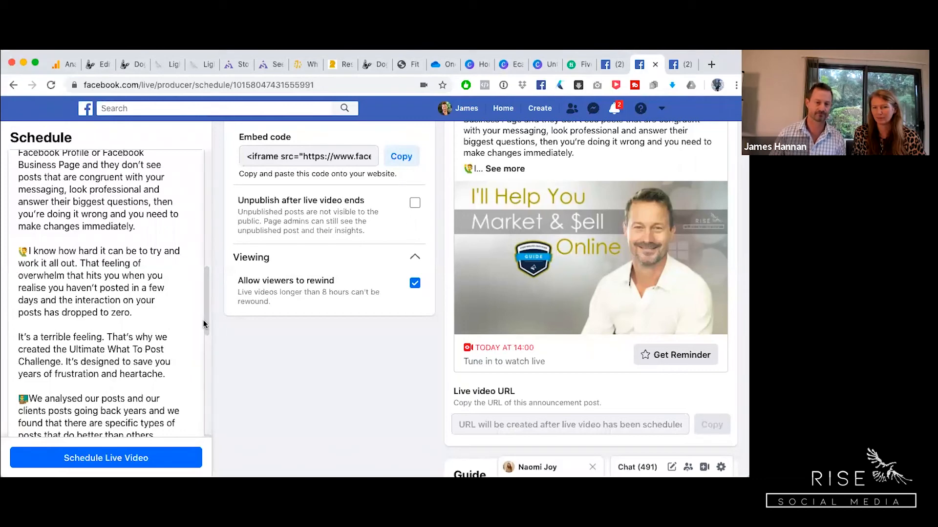
pyautogui.moveTo(205, 319); pyautogui.dragTo(206, 429)
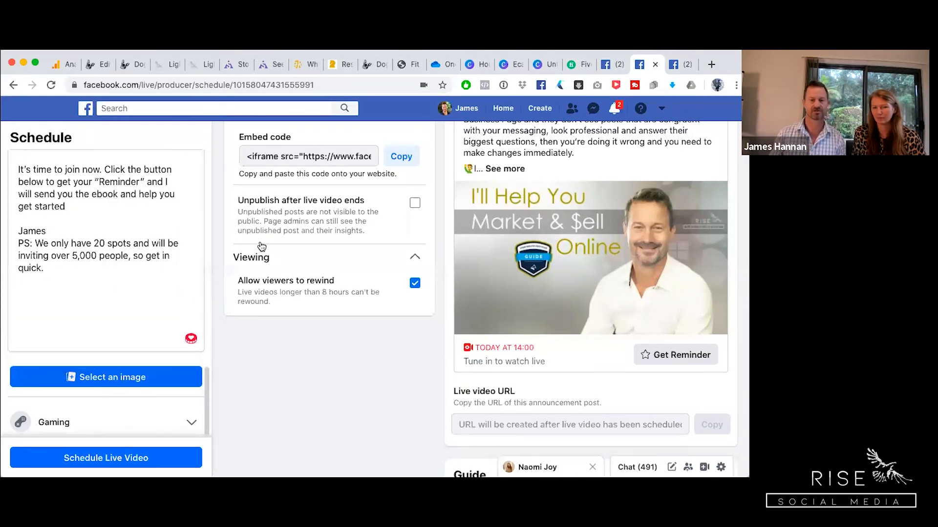
pyautogui.click(294, 139)
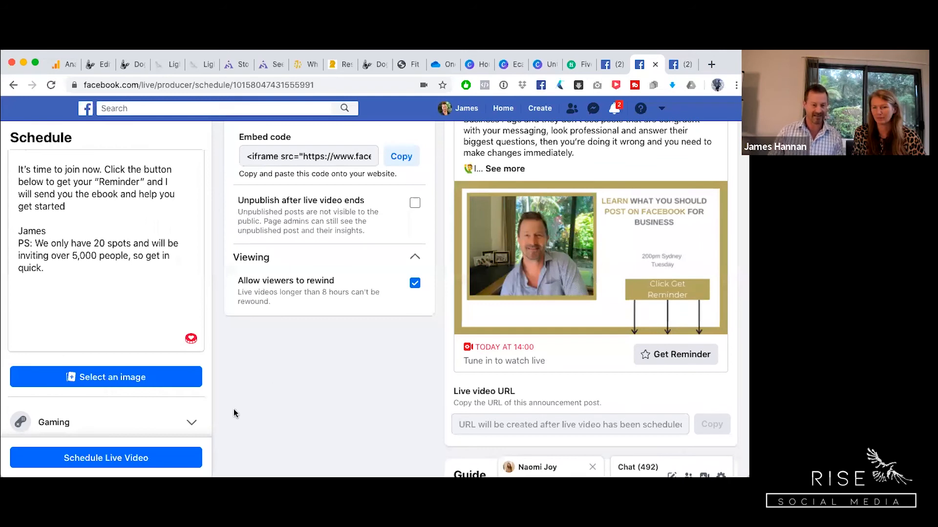
# Step: Schedule the live video, close the confirmation and open the upcoming live videos
pyautogui.click(116, 460)
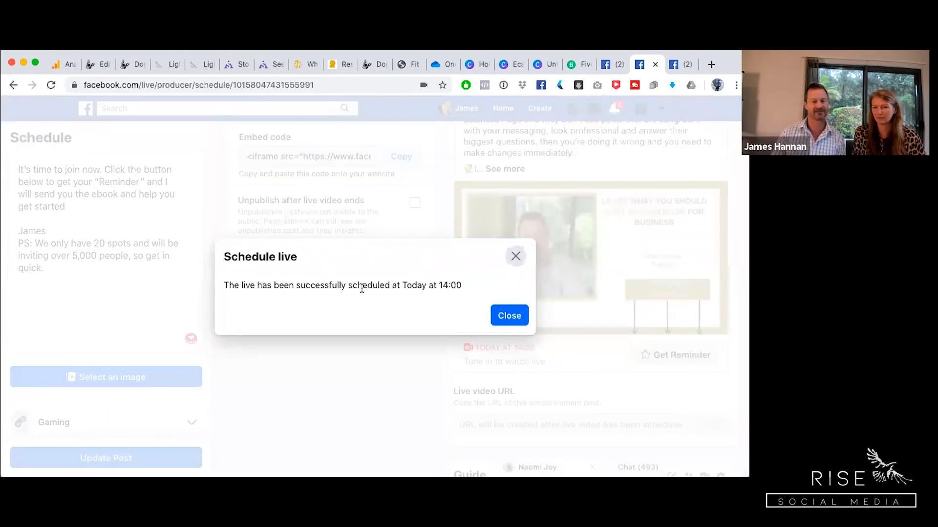
pyautogui.click(511, 317)
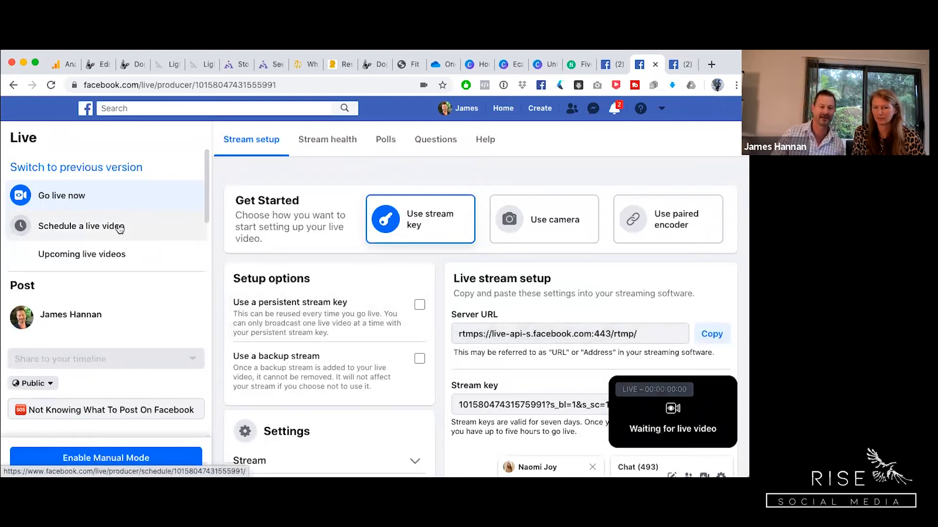
pyautogui.click(104, 257)
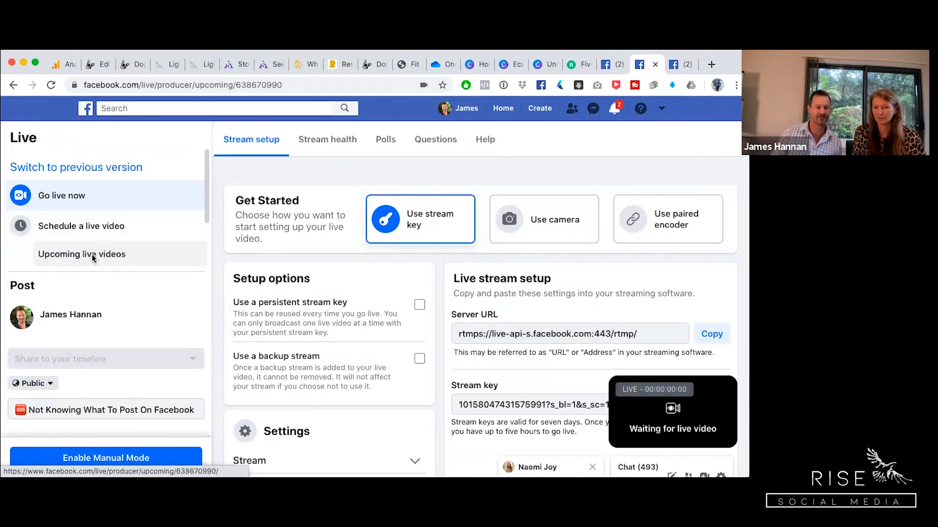